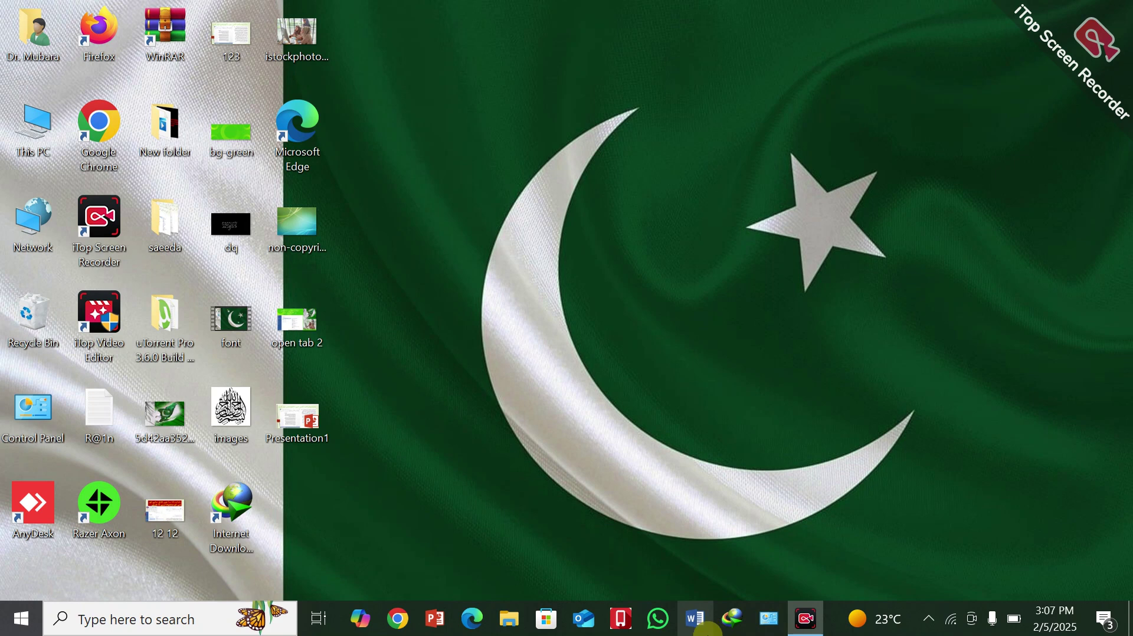
Switch to Word and create a blank document
{"action": "mouse_move", "coordinate": [806, 614]}
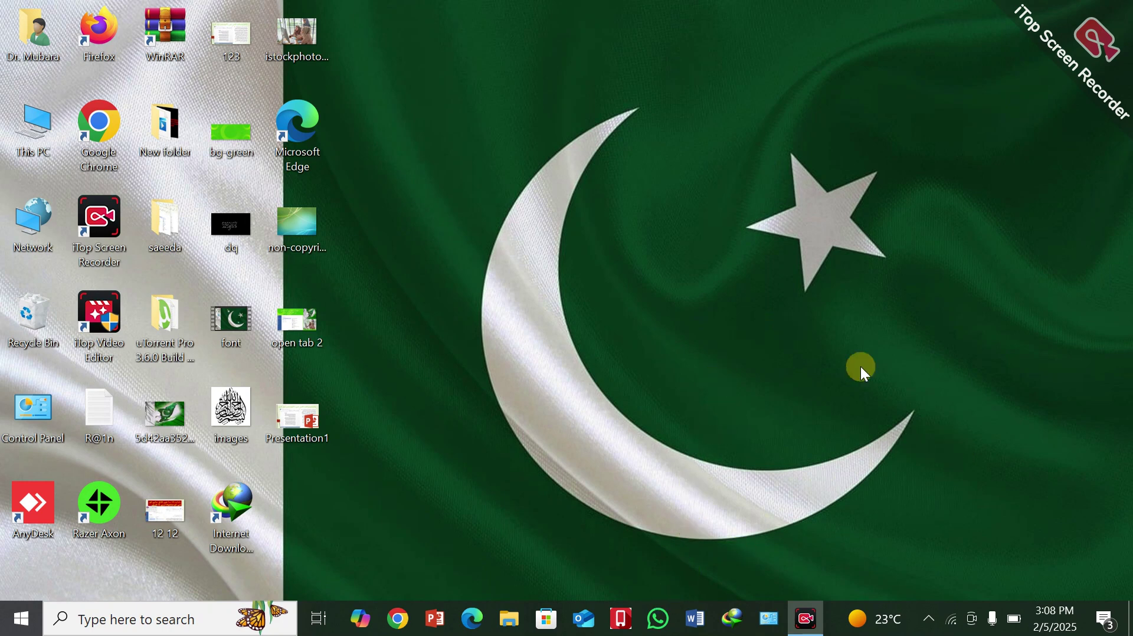
{"action": "left_click", "coordinate": [695, 620]}
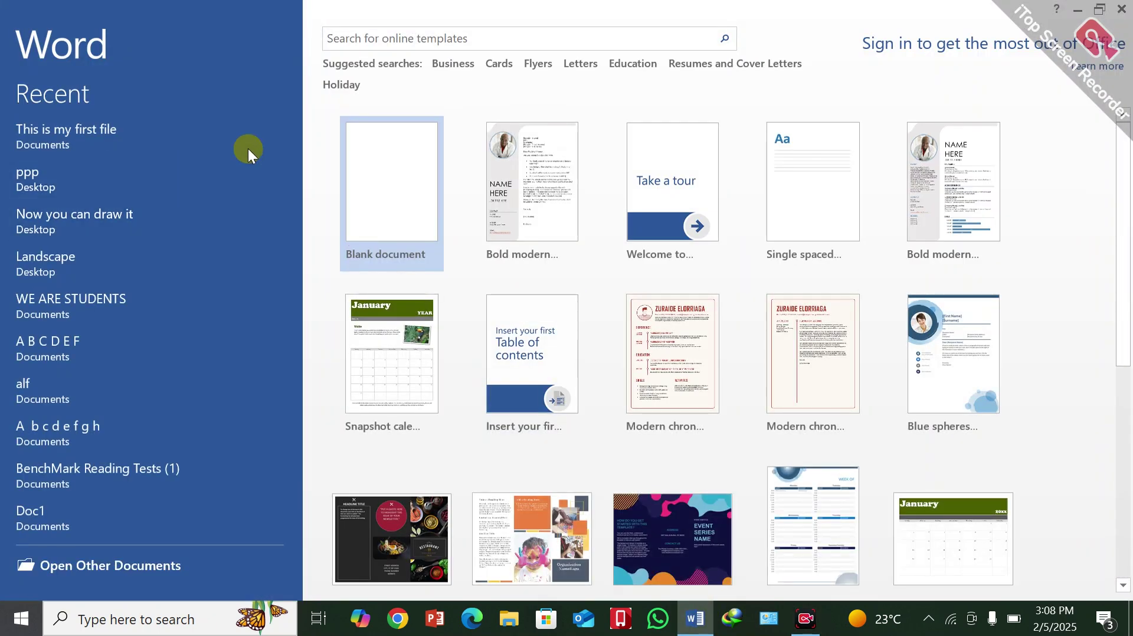
{"action": "left_click", "coordinate": [407, 184]}
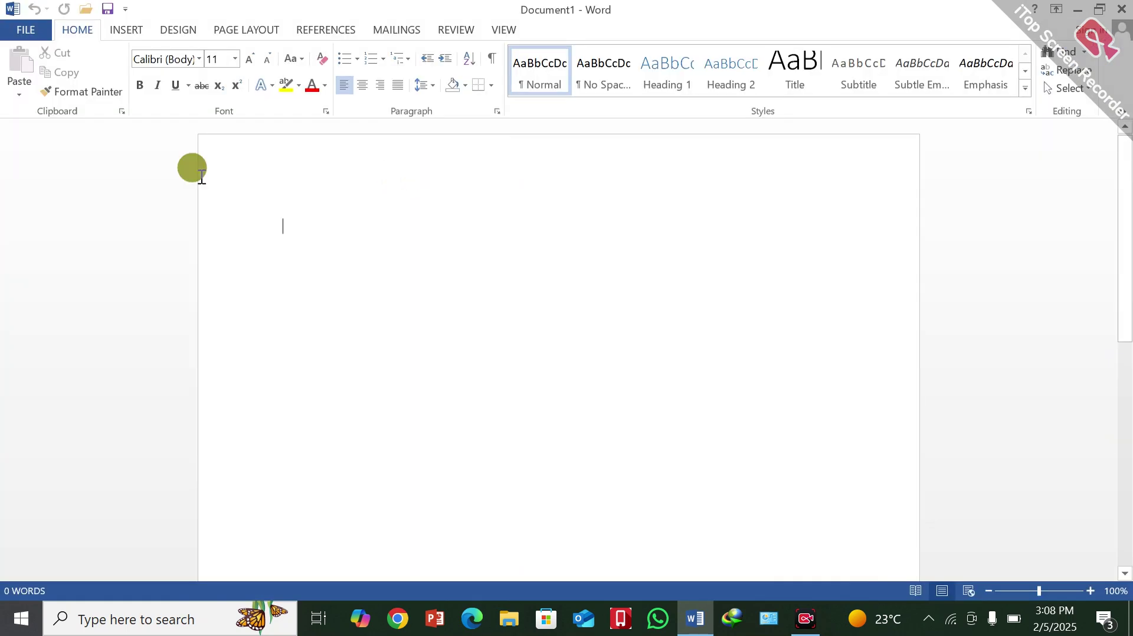
View the blank document's Info page and the templates offered for new documents
{"action": "left_click", "coordinate": [22, 30]}
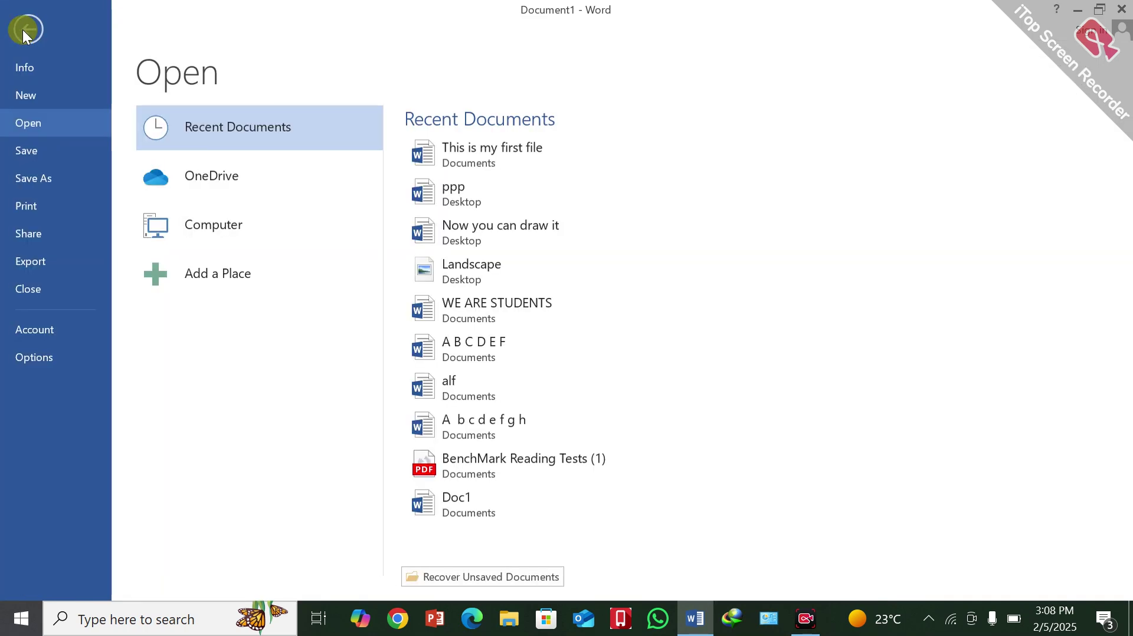
{"action": "left_click", "coordinate": [26, 66]}
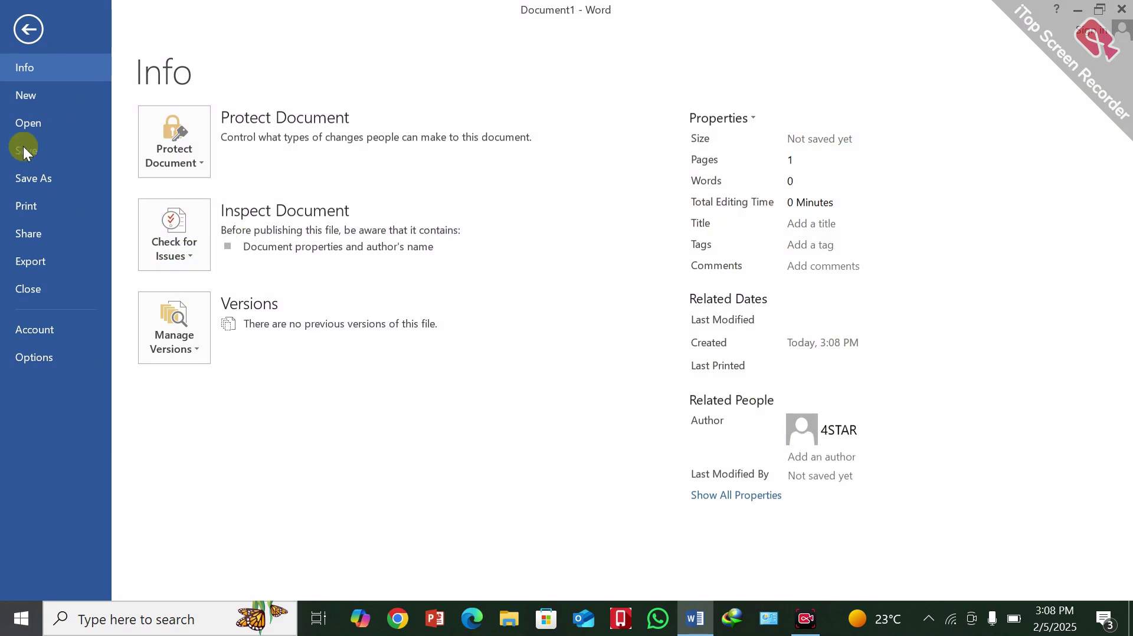
{"action": "left_click", "coordinate": [21, 98]}
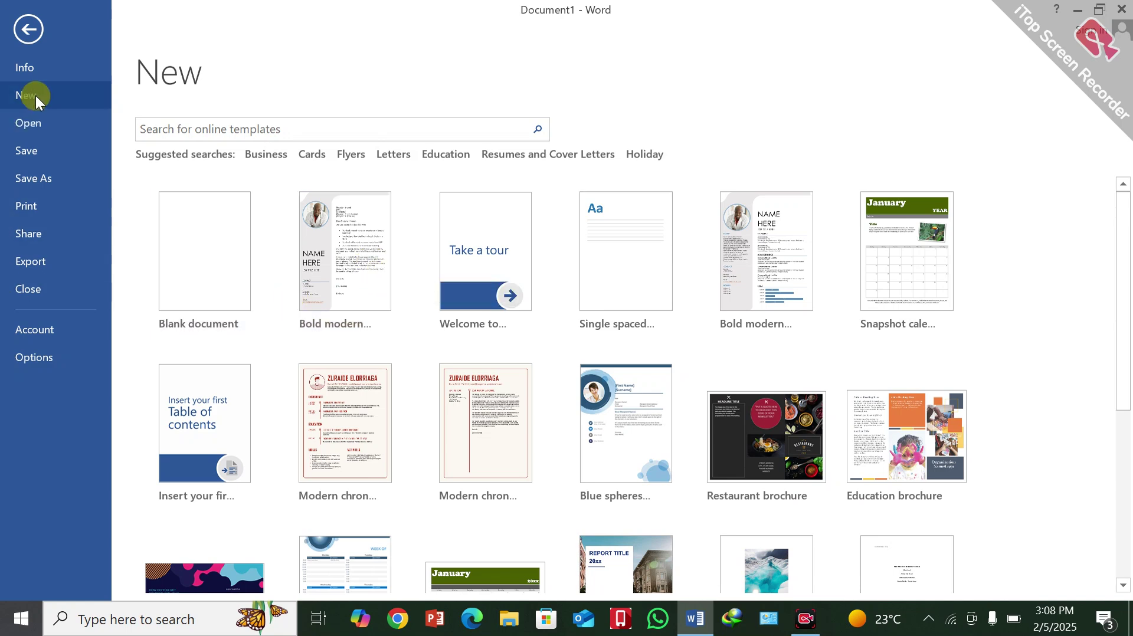
Open the recent document Doc1 from the Documents folder and look through its page
{"action": "left_click", "coordinate": [27, 123]}
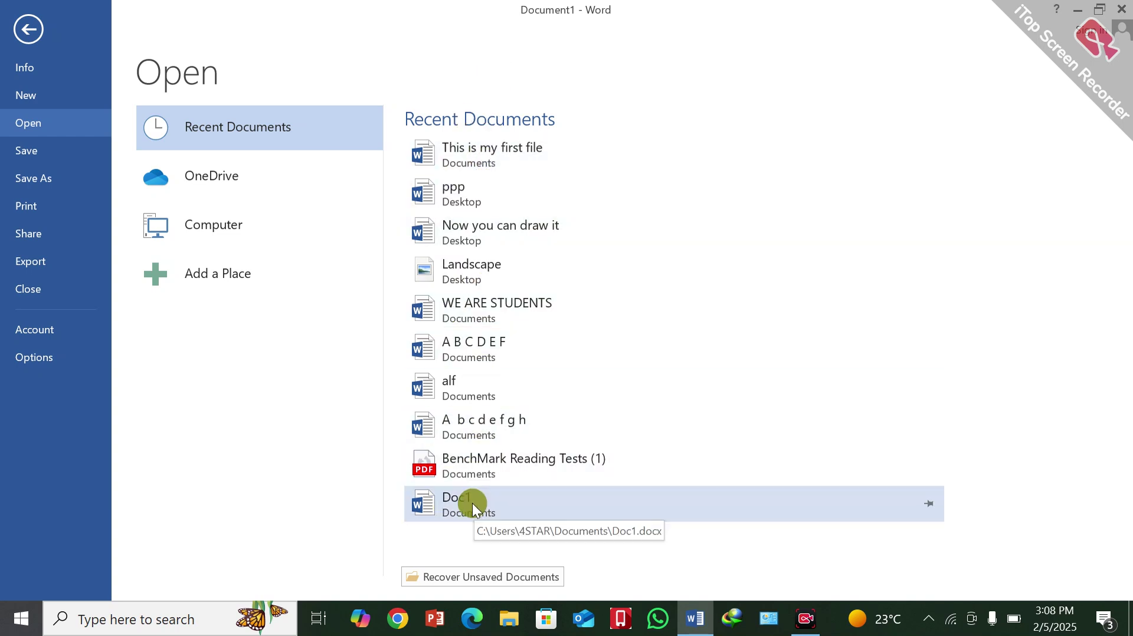
{"action": "left_click", "coordinate": [441, 512]}
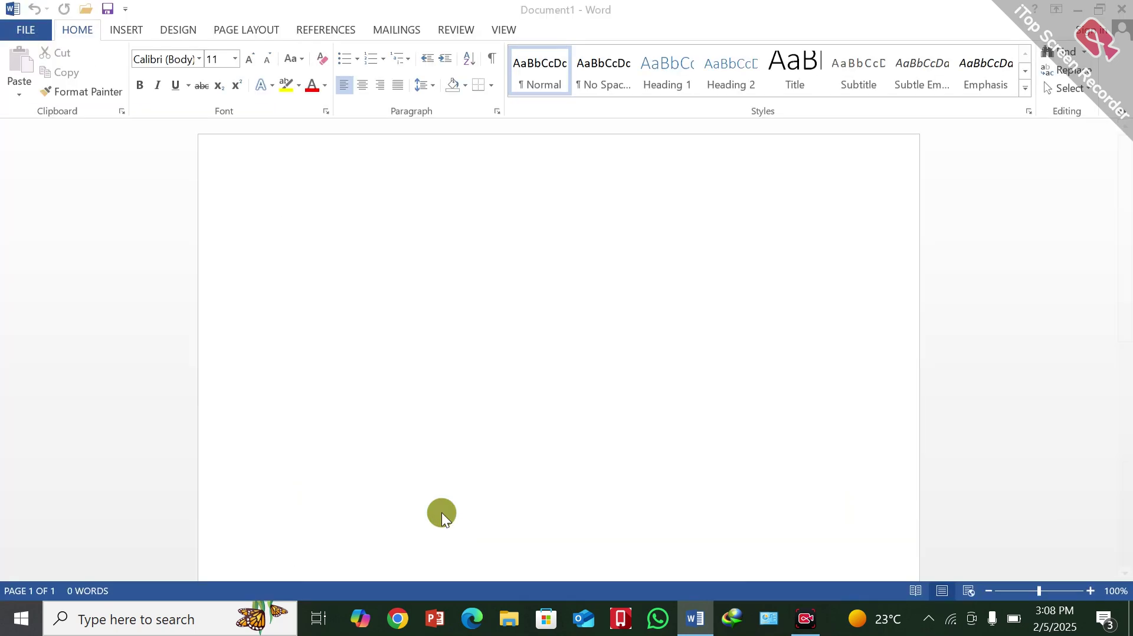
{"action": "scroll", "coordinate": [439, 495], "scroll_direction": "down", "scroll_amount": 5}
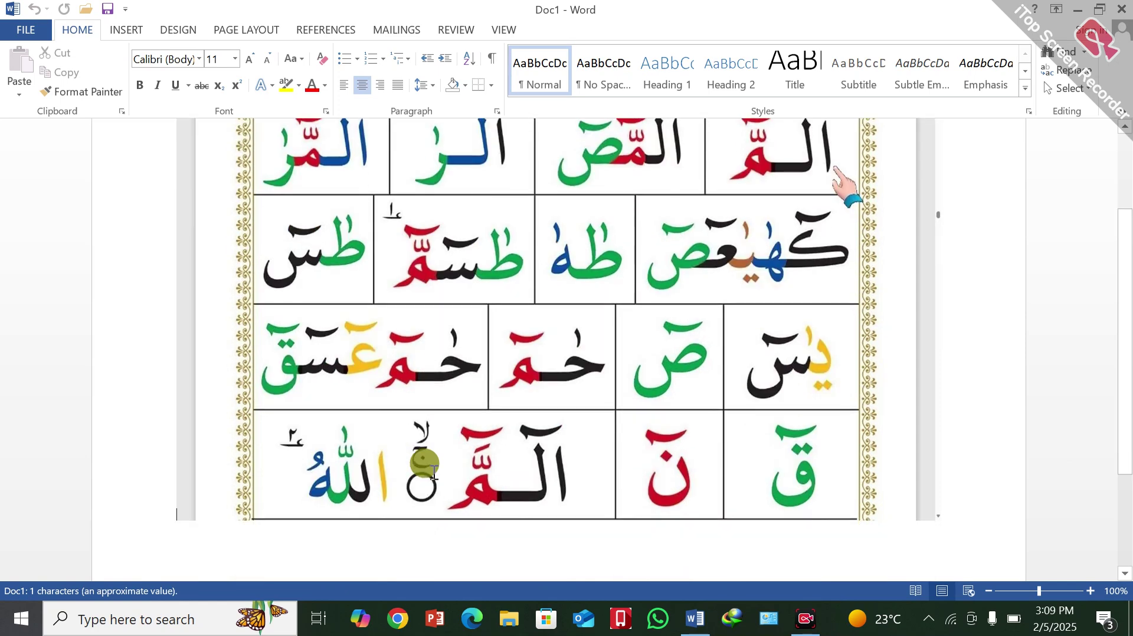
{"action": "scroll", "coordinate": [433, 472], "scroll_direction": "up", "scroll_amount": 3}
{"action": "scroll", "coordinate": [442, 479], "scroll_direction": "up", "scroll_amount": 3}
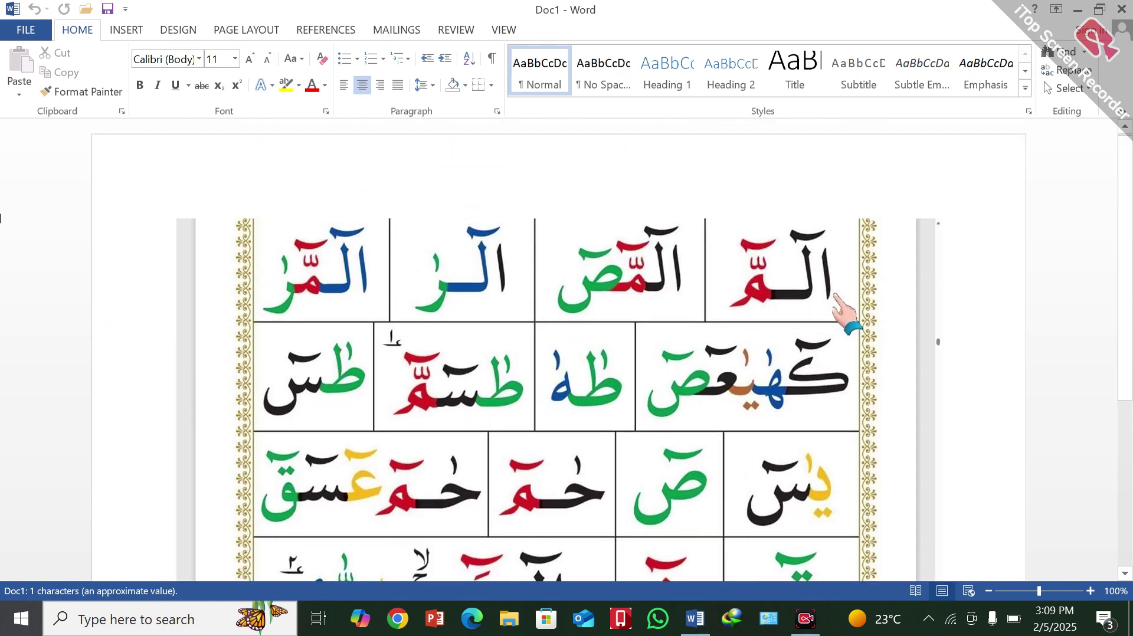
Open the recent document "This is my first file" from the Documents folder
{"action": "left_click", "coordinate": [26, 29]}
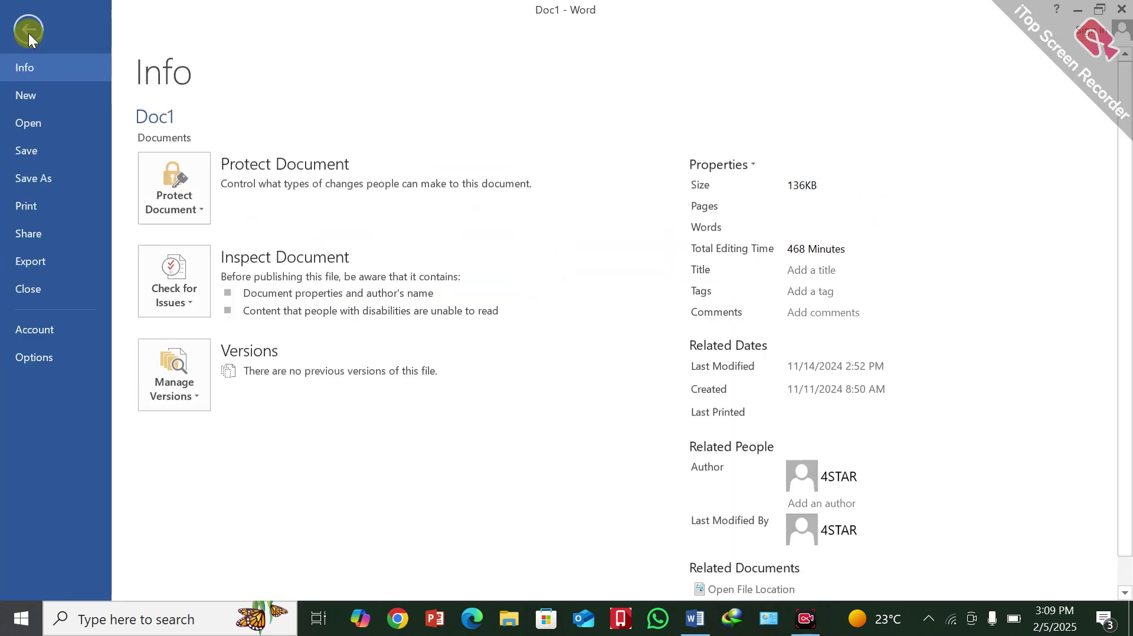
{"action": "left_click", "coordinate": [33, 125]}
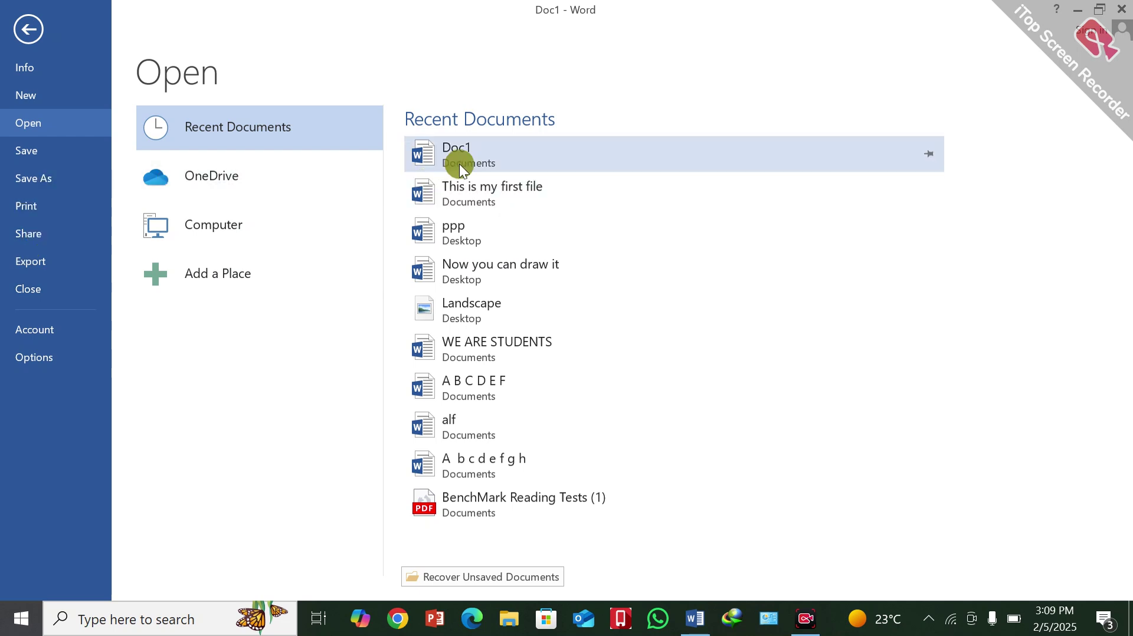
{"action": "left_click", "coordinate": [457, 187]}
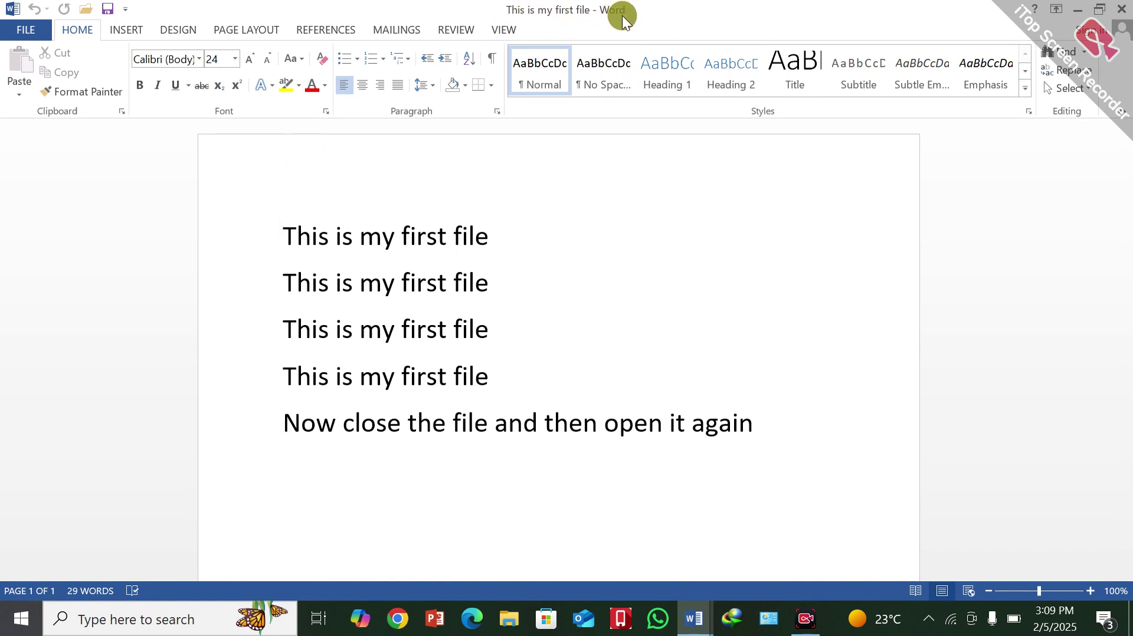
Save a copy of the document to the Desktop as a Word document named "first file"
{"action": "left_click", "coordinate": [20, 30]}
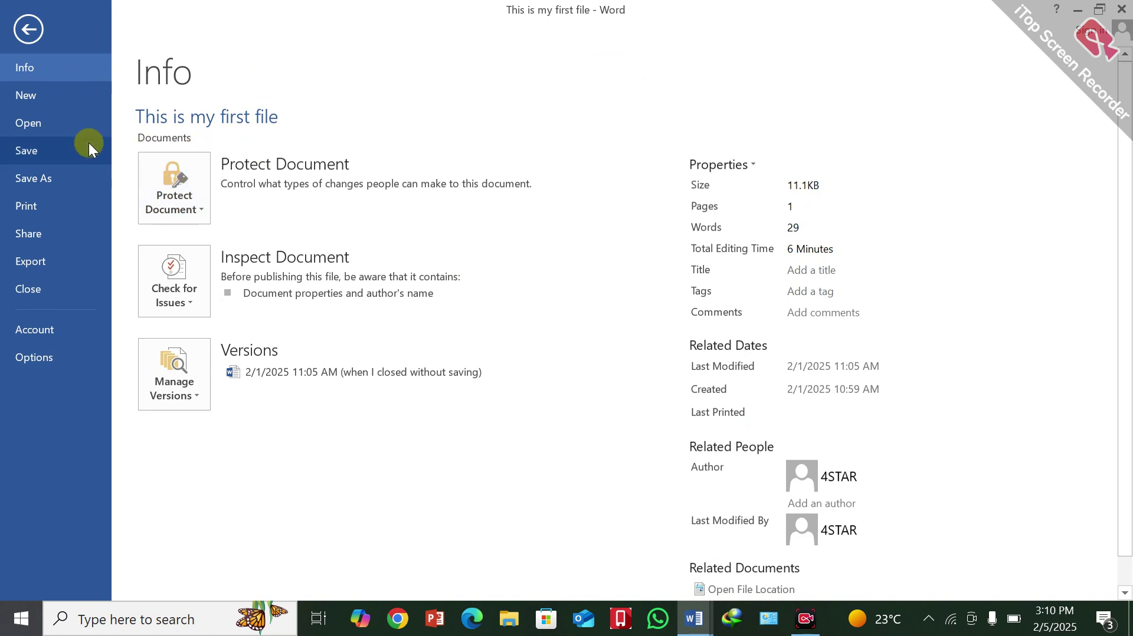
{"action": "left_click", "coordinate": [25, 179]}
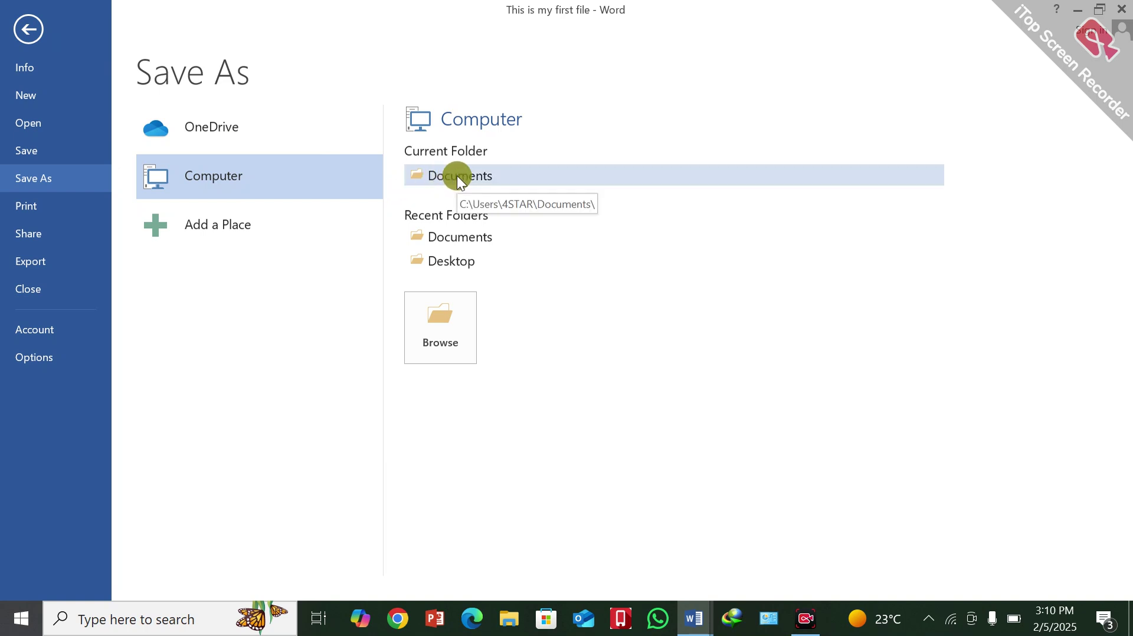
{"action": "left_click", "coordinate": [434, 259]}
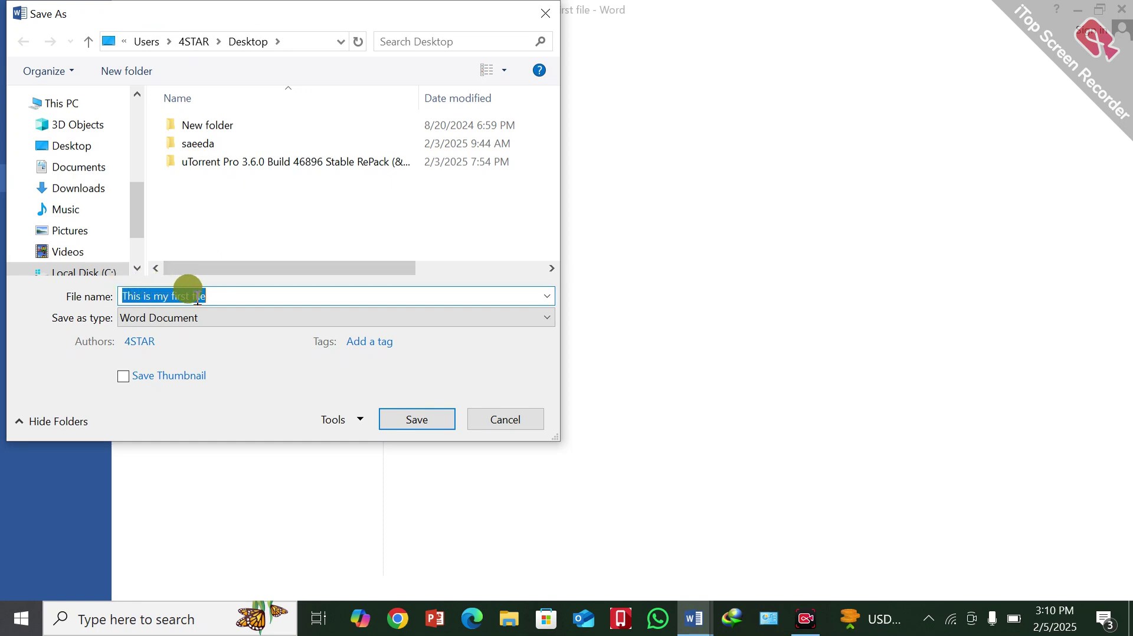
{"action": "left_click_drag", "start_coordinate": [168, 293], "coordinate": [124, 295]}
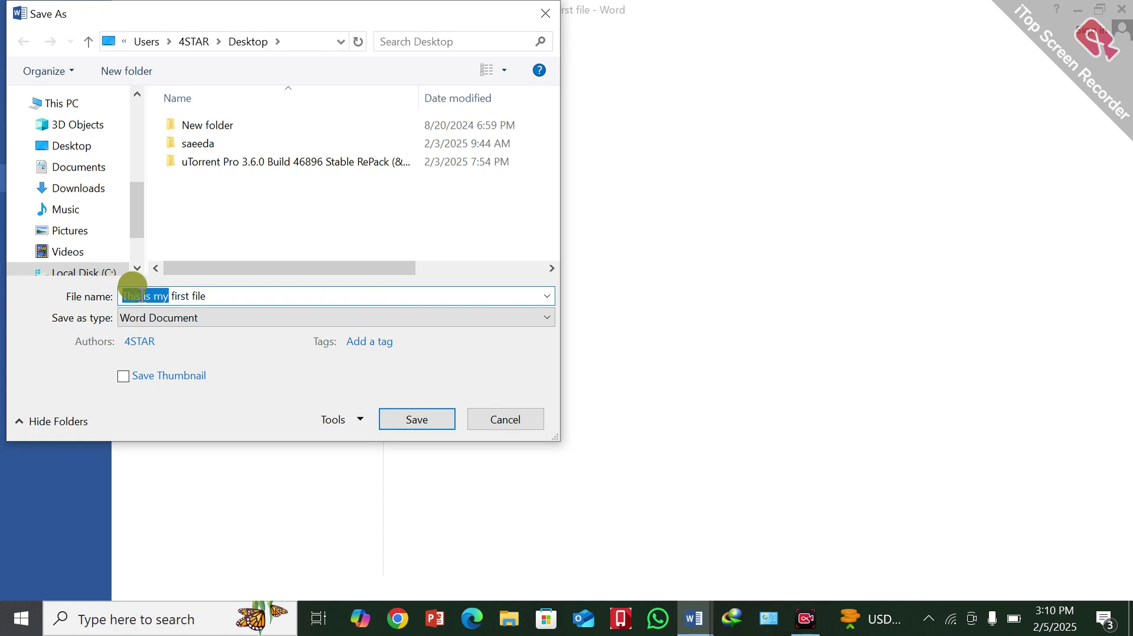
{"action": "left_click", "coordinate": [218, 295]}
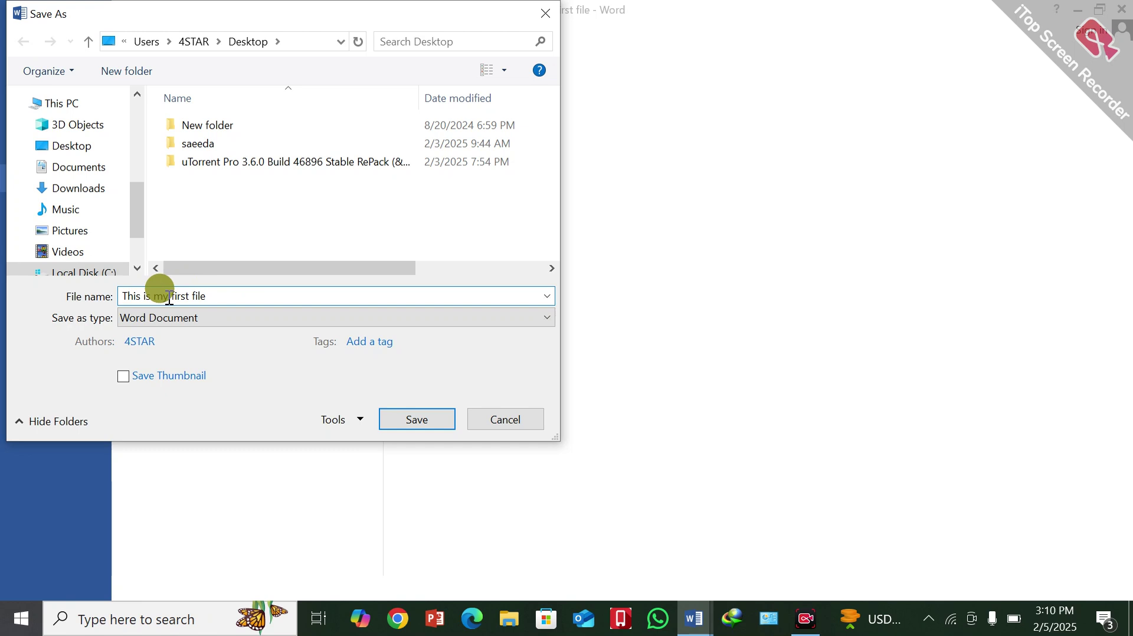
{"action": "key", "text": "BackSpace"}
{"action": "key", "text": "BackSpace"}
{"action": "key", "text": "BackSpace"}
{"action": "key", "text": "BackSpace"}
{"action": "key", "text": "BackSpace"}
{"action": "key", "text": "BackSpace"}
{"action": "key", "text": "BackSpace"}
{"action": "key", "text": "BackSpace"}
{"action": "key", "text": "BackSpace"}
{"action": "key", "text": "BackSpace"}
{"action": "key", "text": "BackSpace"}
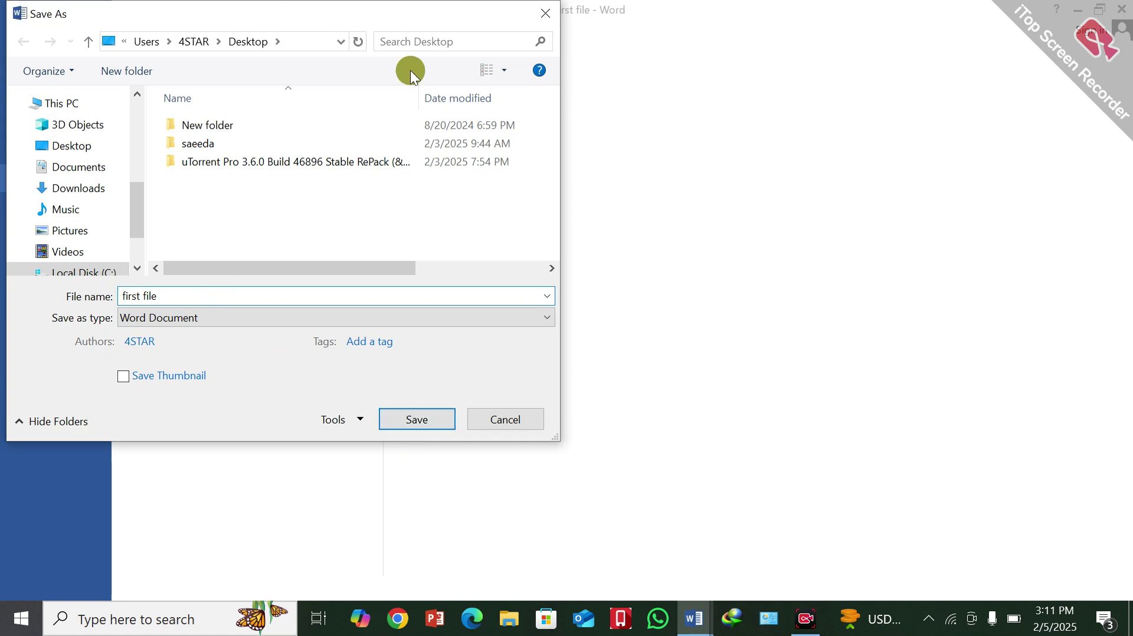
{"action": "left_click", "coordinate": [428, 415]}
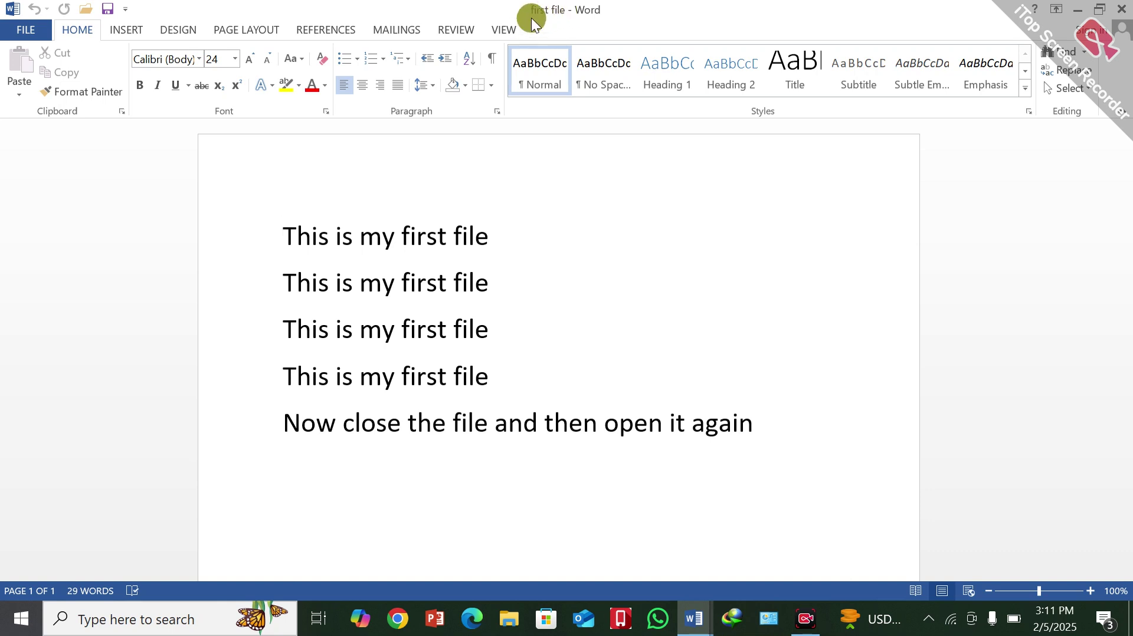
Open the print settings of "first file" and look through the available options
{"action": "left_click", "coordinate": [26, 29]}
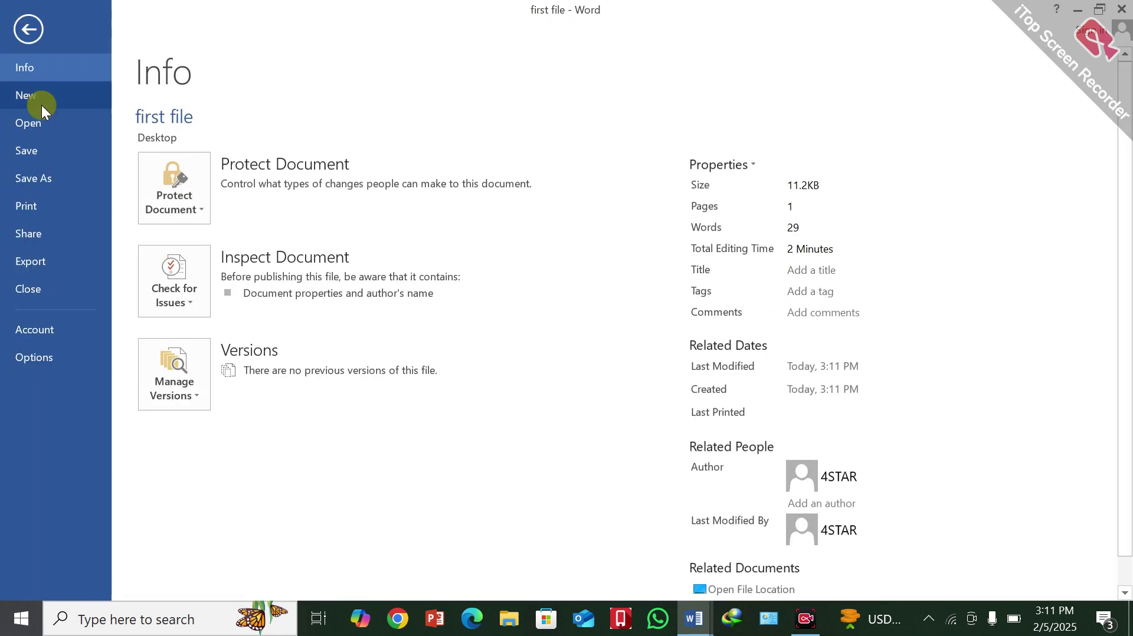
{"action": "left_click", "coordinate": [22, 207]}
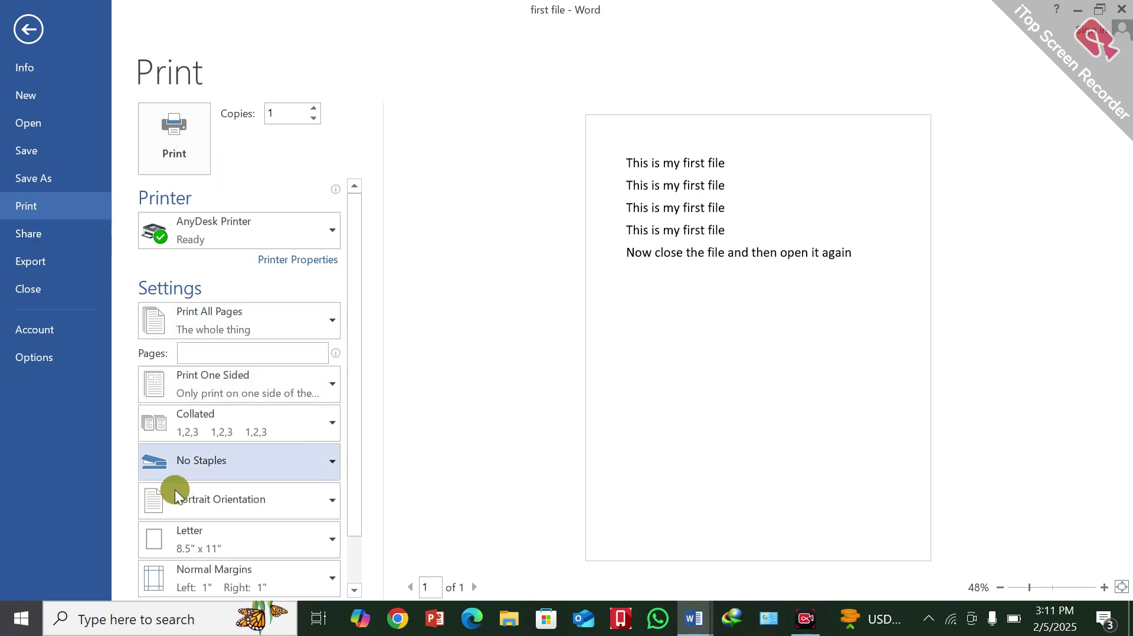
{"action": "scroll", "coordinate": [217, 460], "scroll_direction": "down", "scroll_amount": 2}
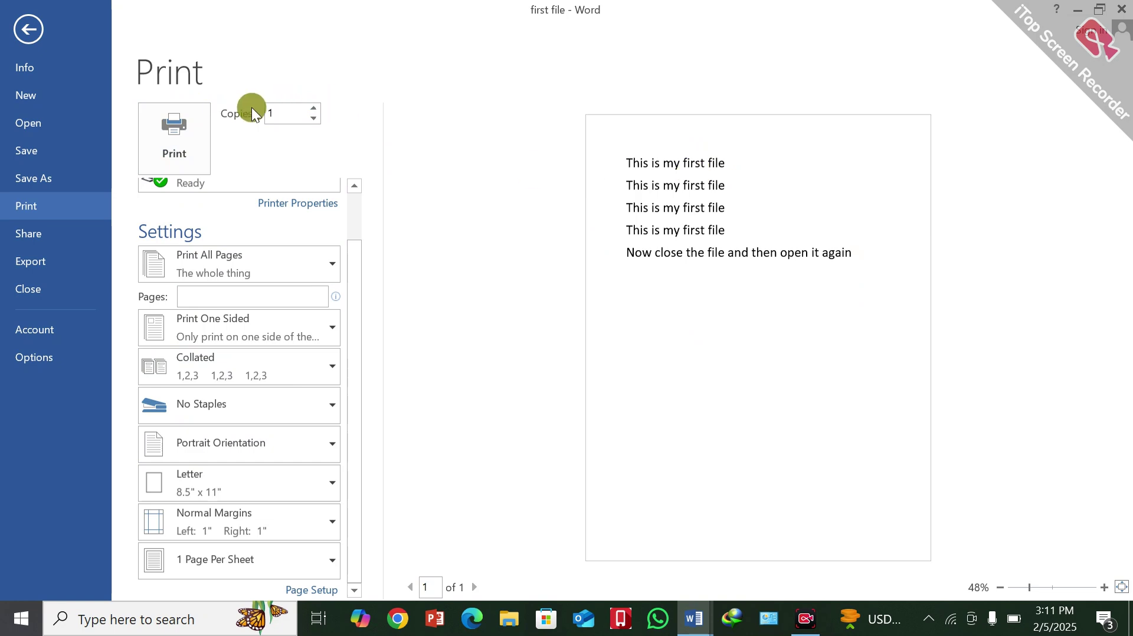
Set the number of print copies to 4
{"action": "left_click", "coordinate": [313, 107]}
{"action": "left_click", "coordinate": [313, 107]}
{"action": "left_click", "coordinate": [313, 107]}
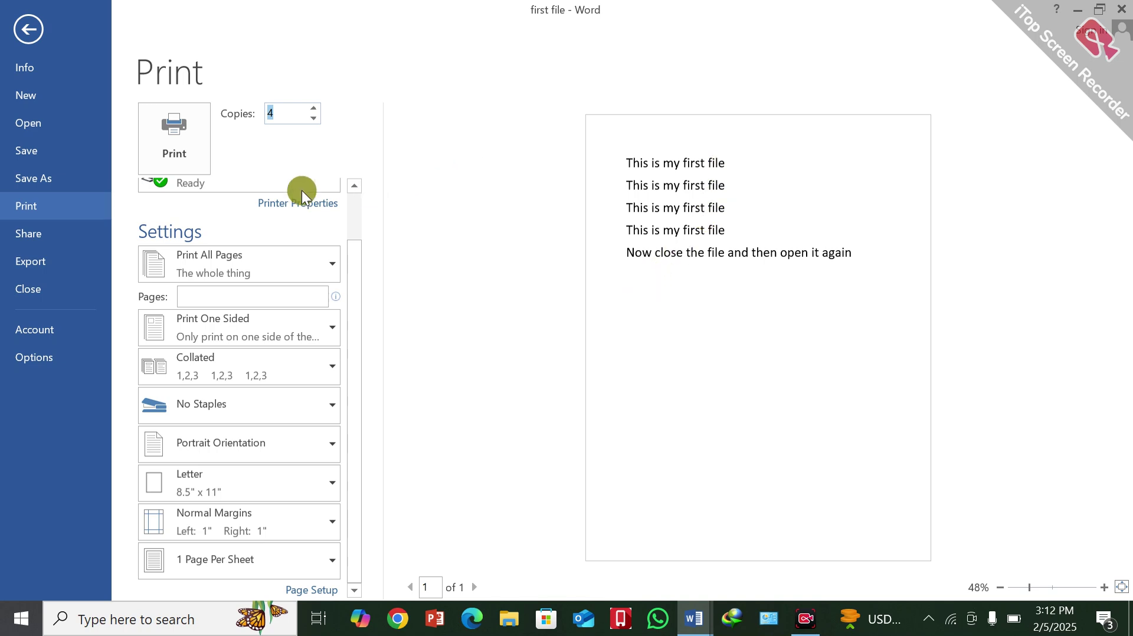
{"action": "left_click", "coordinate": [172, 137]}
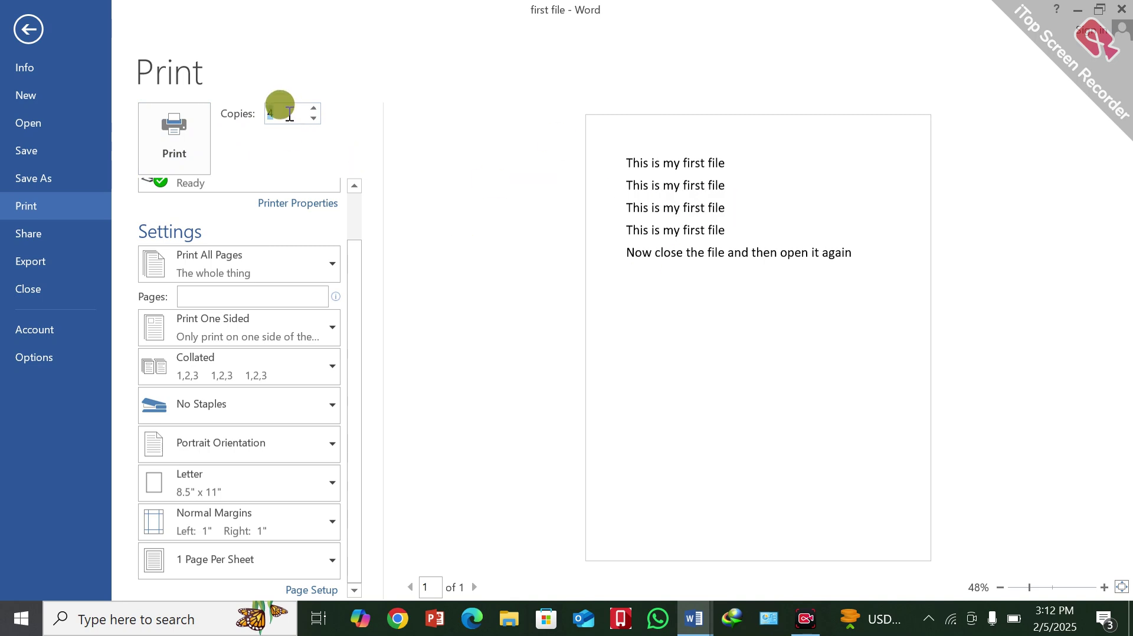
Reduce the number of print copies to 1
{"action": "left_click", "coordinate": [314, 117]}
{"action": "left_click", "coordinate": [313, 117]}
{"action": "left_click", "coordinate": [313, 117]}
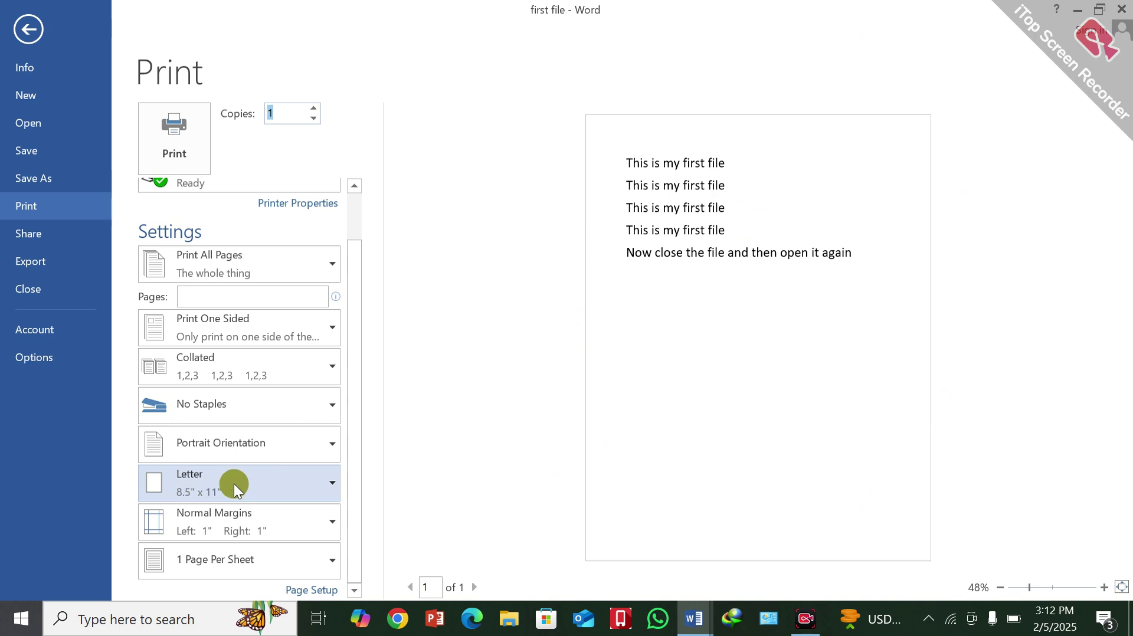
Examine the available paper sizes and pages-per-sheet options for printing
{"action": "left_click", "coordinate": [331, 486]}
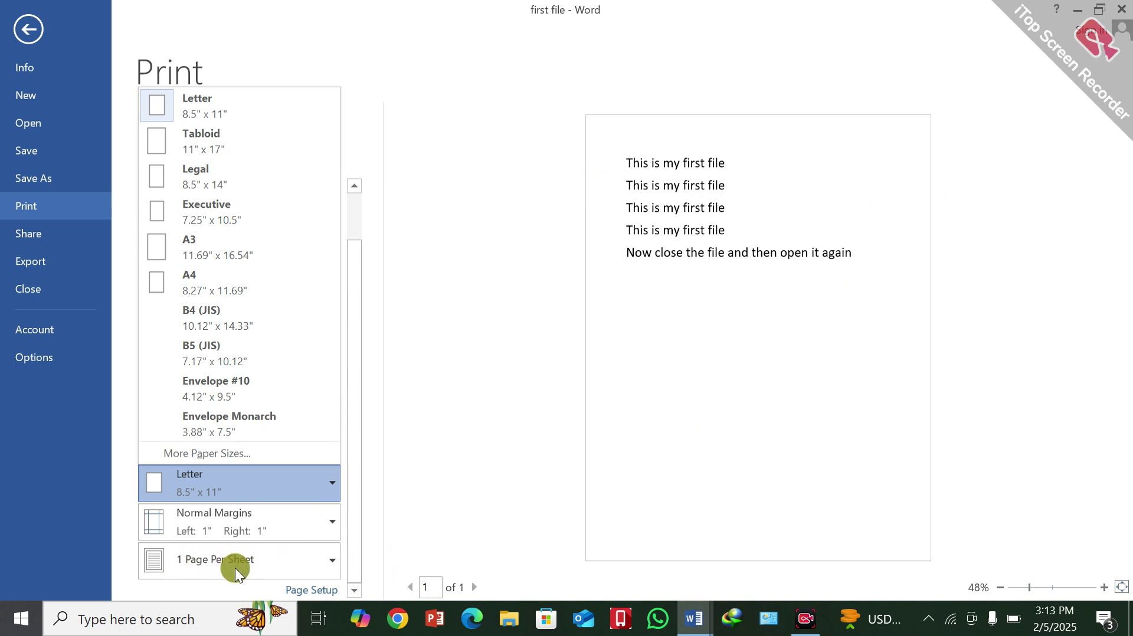
{"action": "left_click", "coordinate": [331, 560]}
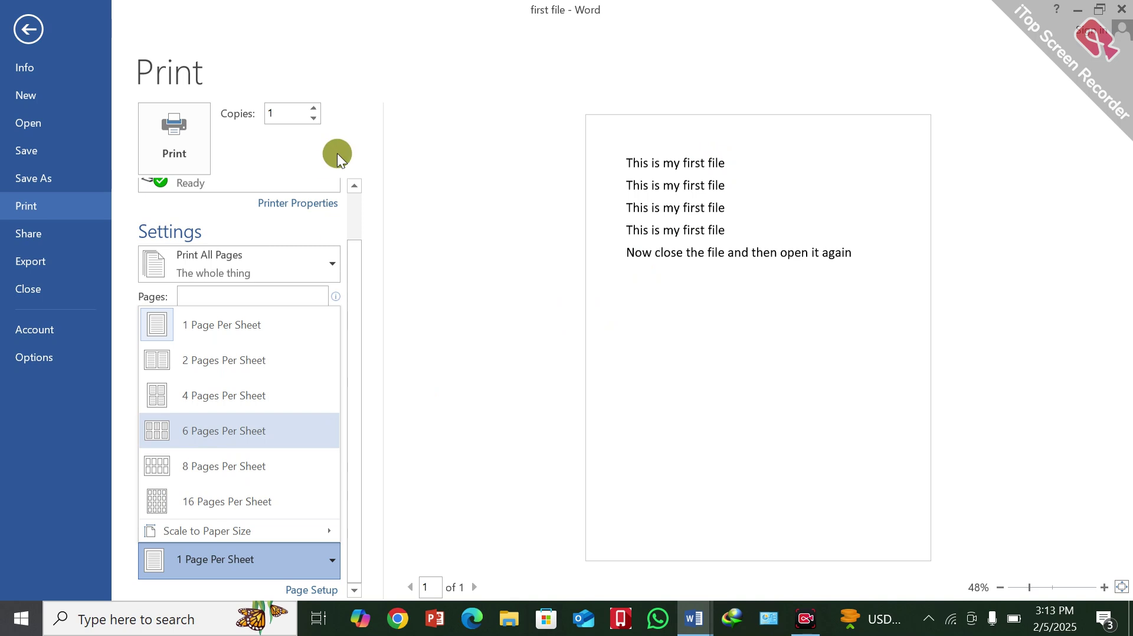
{"action": "left_click", "coordinate": [332, 561]}
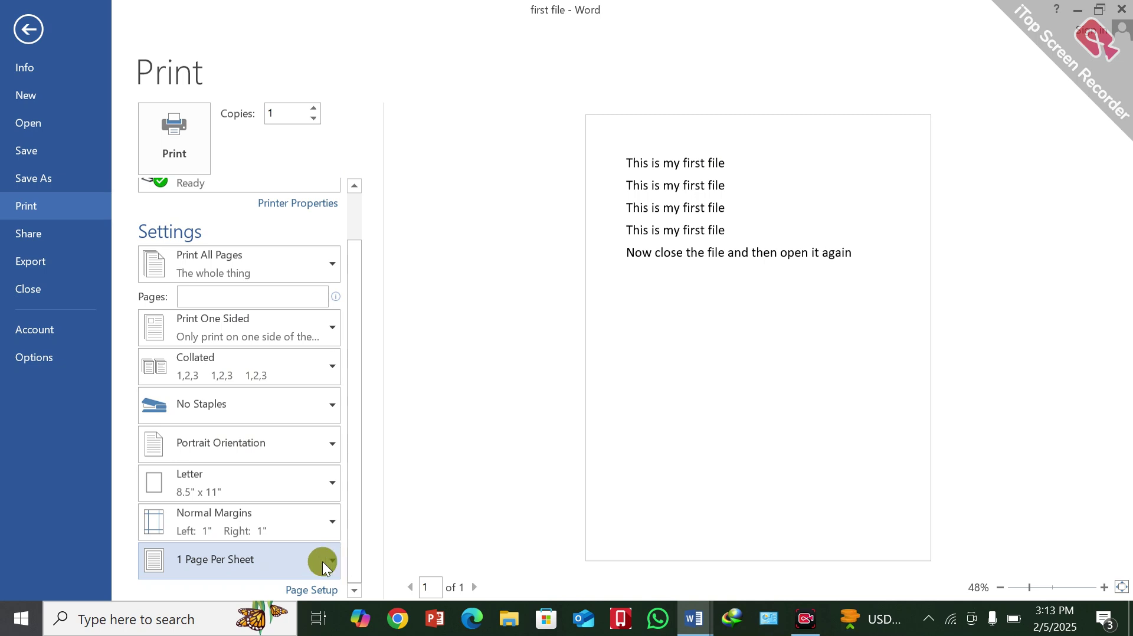
Apply Narrow margins (0.5" on every side) in the print settings and return to the document
{"action": "left_click", "coordinate": [334, 519]}
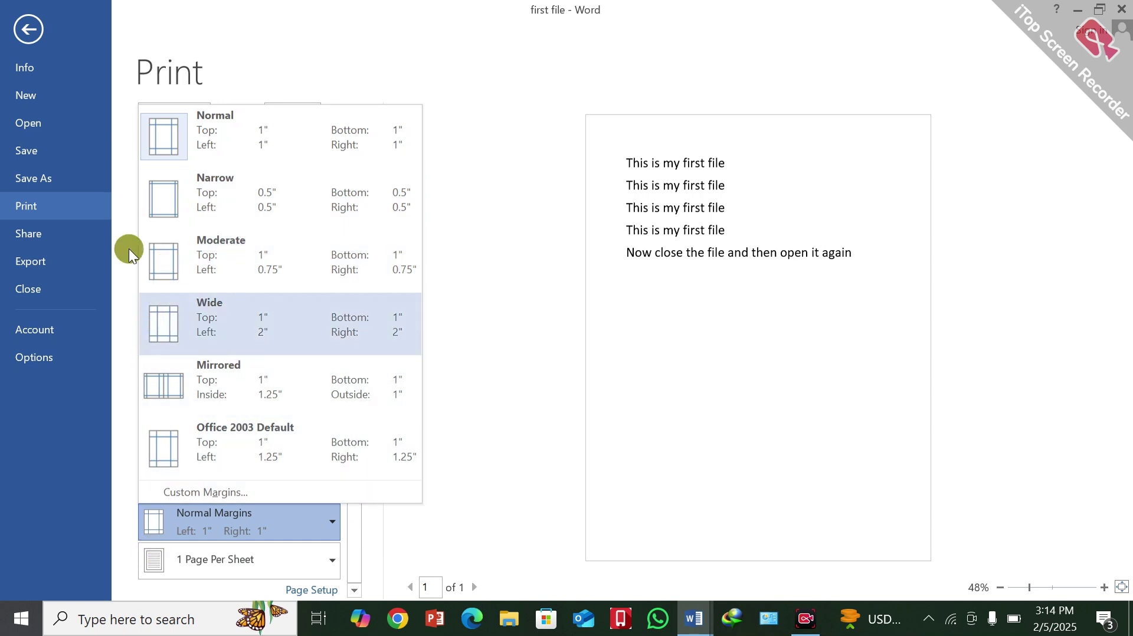
{"action": "left_click", "coordinate": [161, 186]}
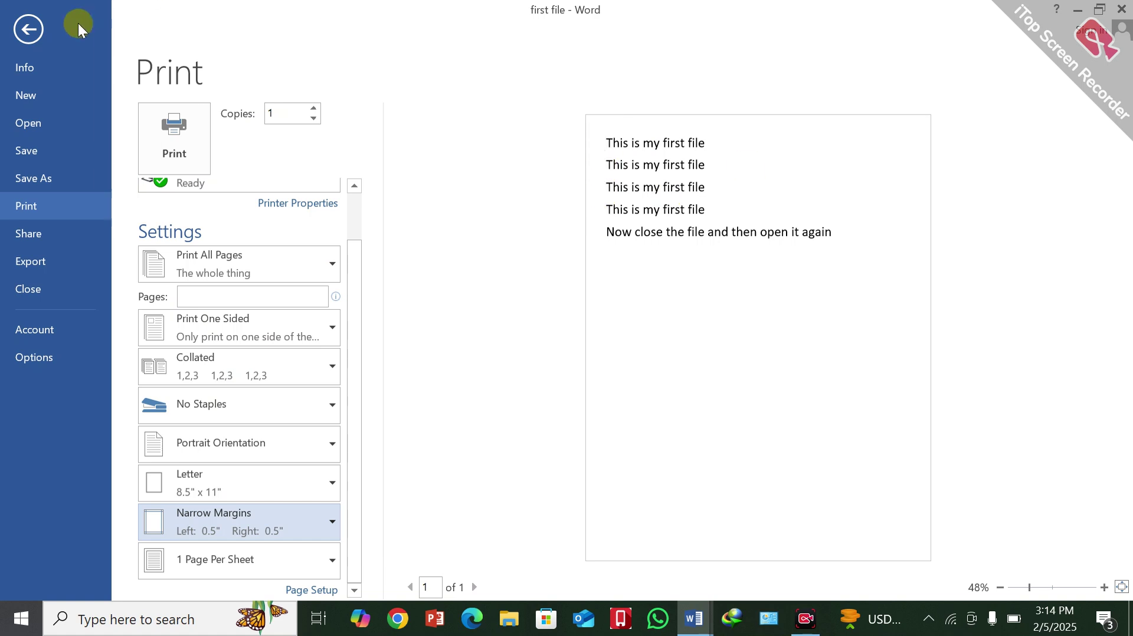
{"action": "left_click", "coordinate": [23, 29]}
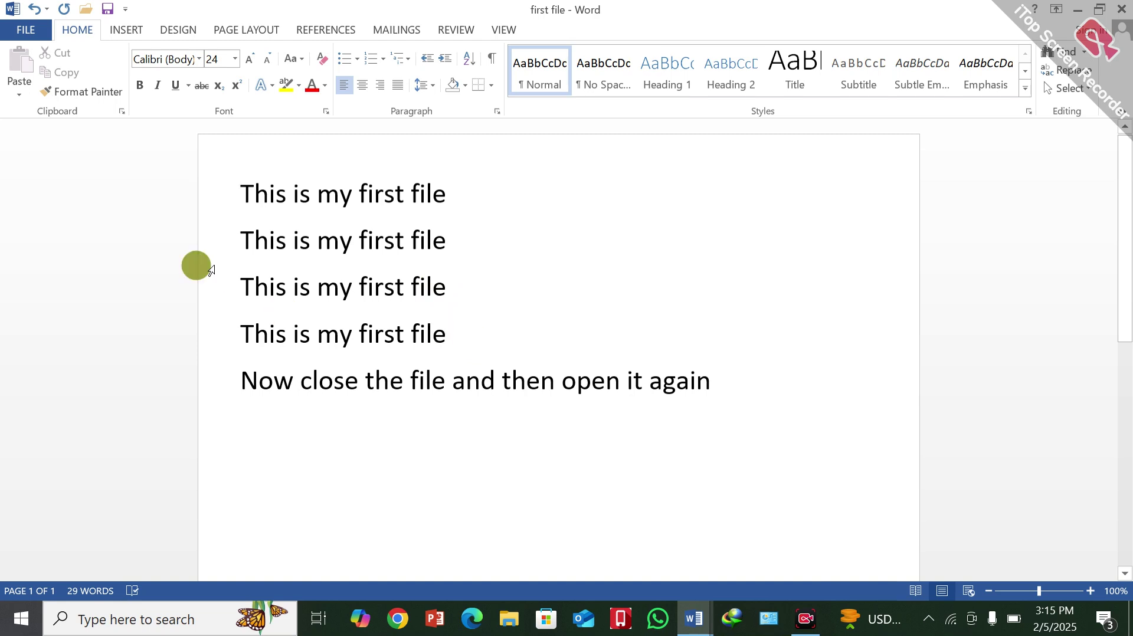
{"action": "left_click", "coordinate": [202, 85]}
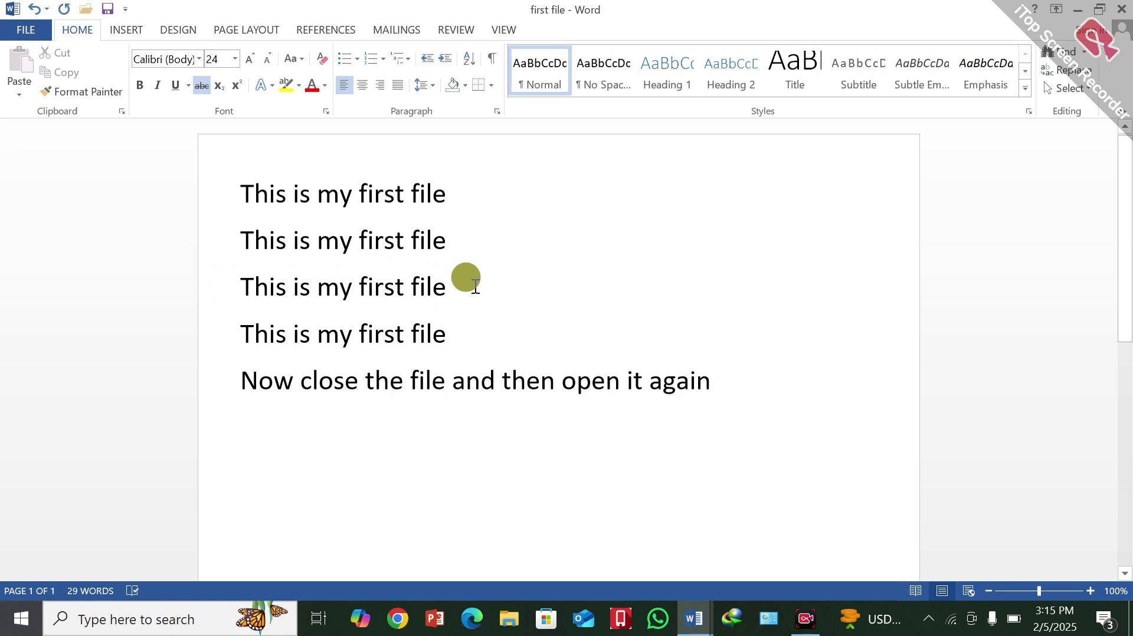
{"action": "left_click_drag", "start_coordinate": [463, 289], "coordinate": [240, 289]}
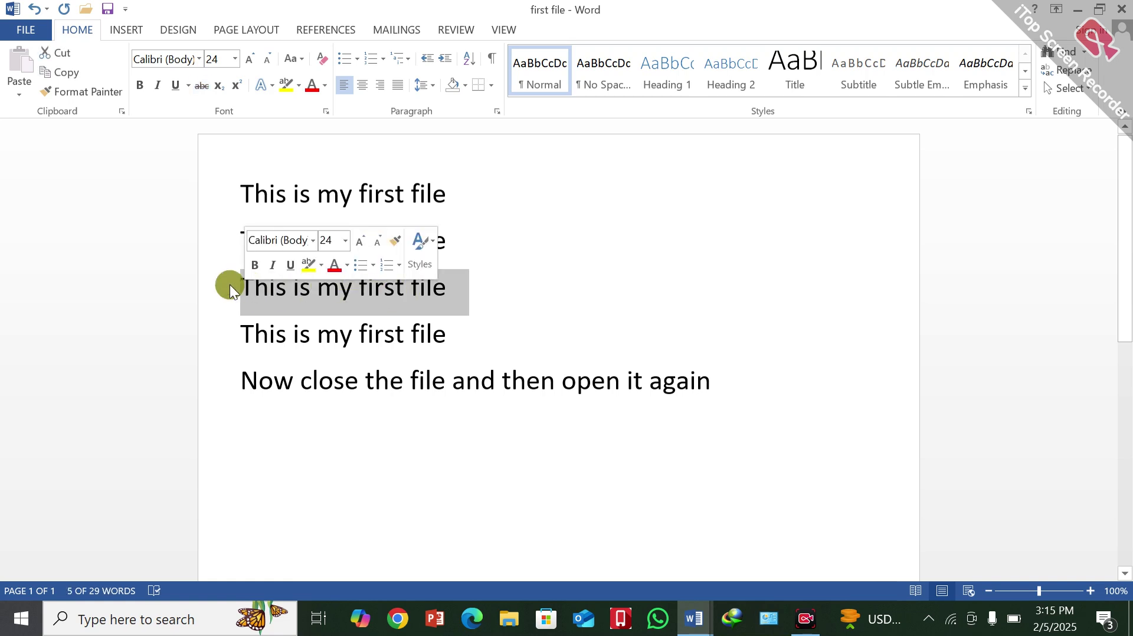
{"action": "left_click", "coordinate": [541, 286]}
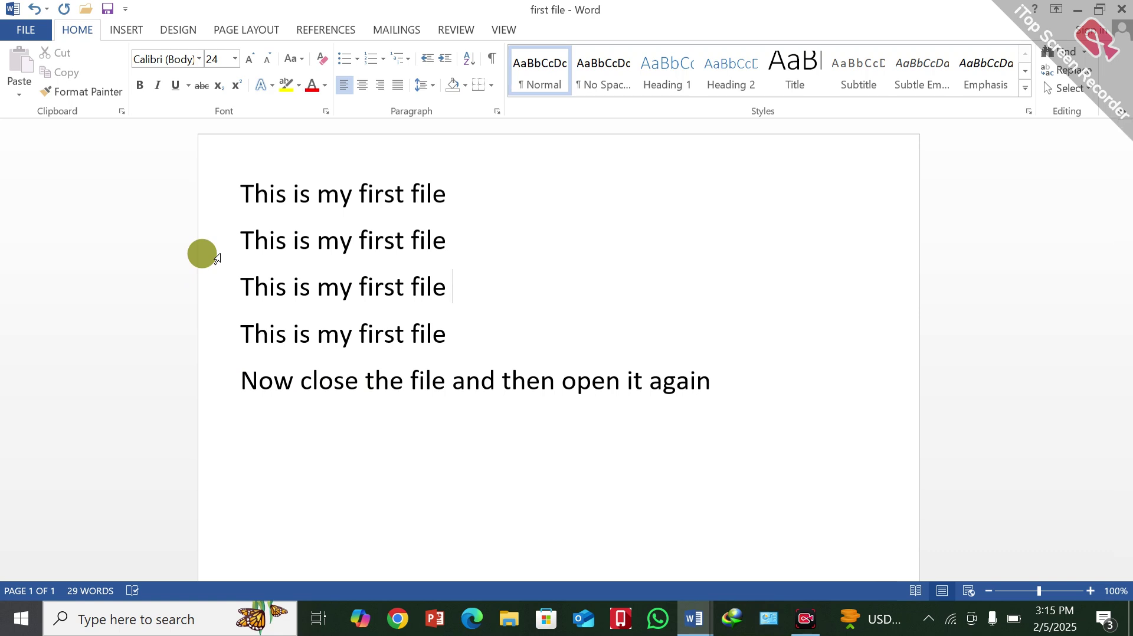
Select the entire document and clear the selection, and select all five text lines starting from the first line
{"action": "key", "text": "ctrl+a"}
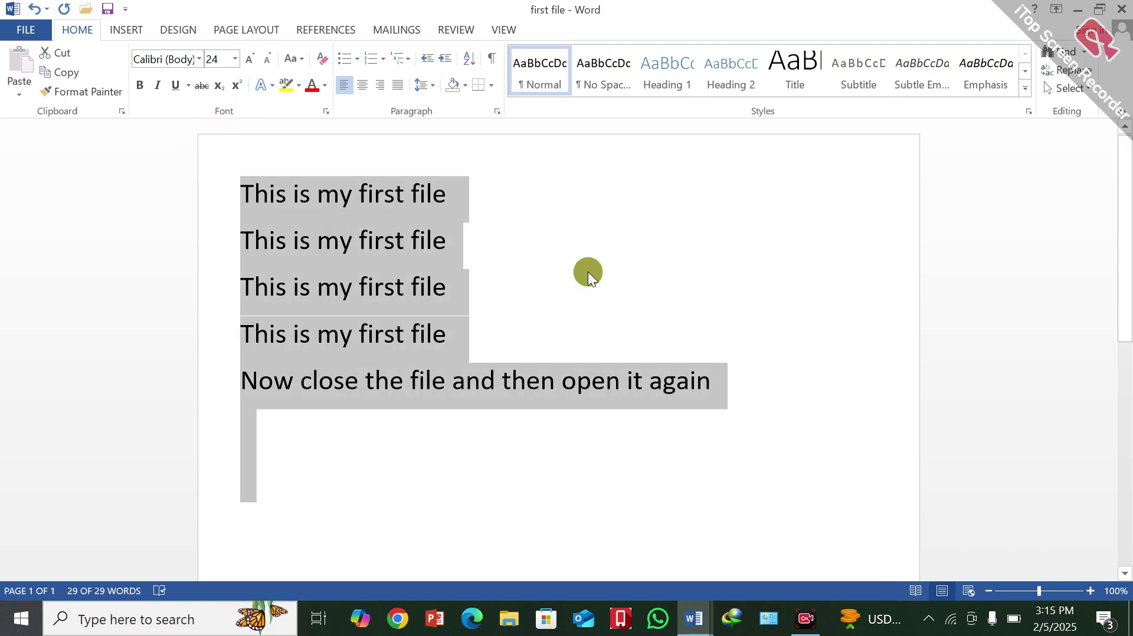
{"action": "left_click", "coordinate": [751, 227]}
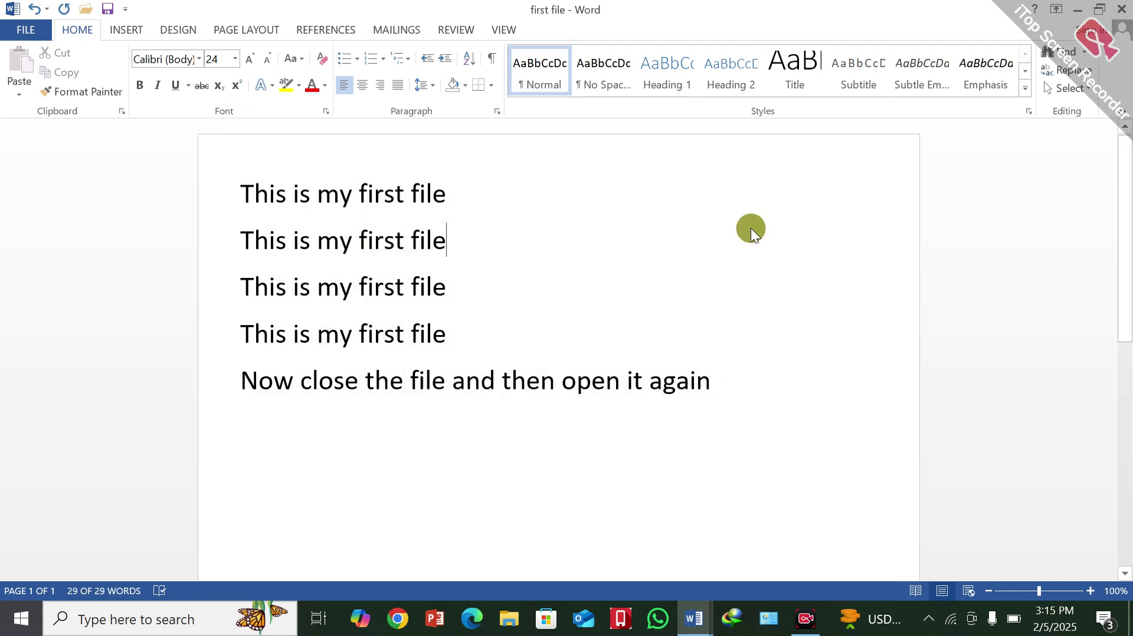
{"action": "left_click", "coordinate": [198, 197]}
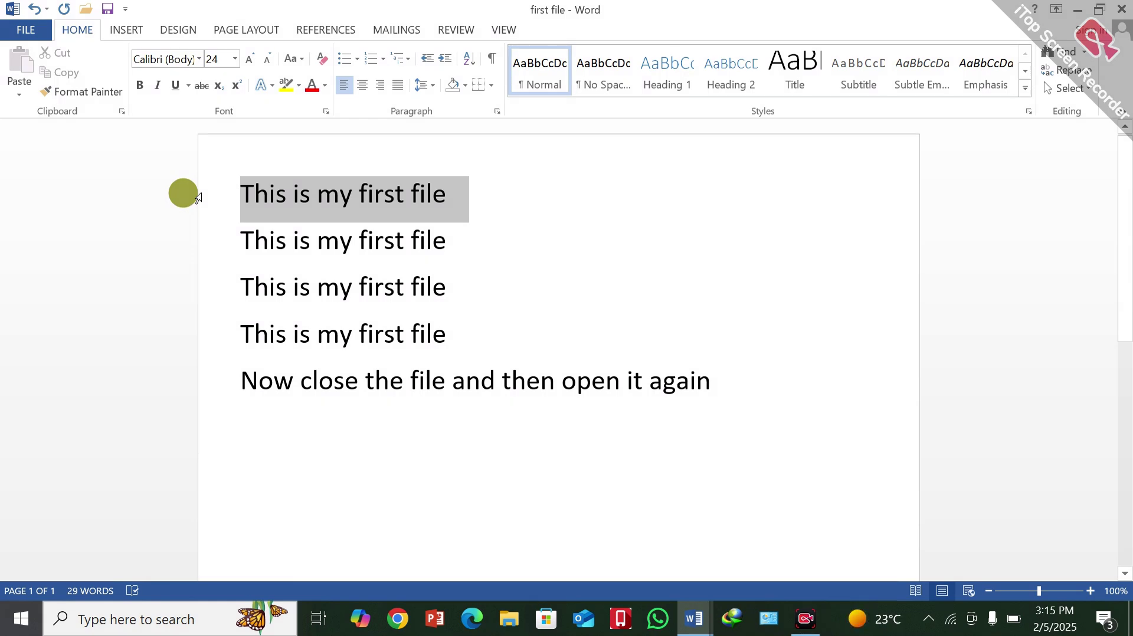
{"action": "left_click_drag", "start_coordinate": [198, 226], "coordinate": [605, 437]}
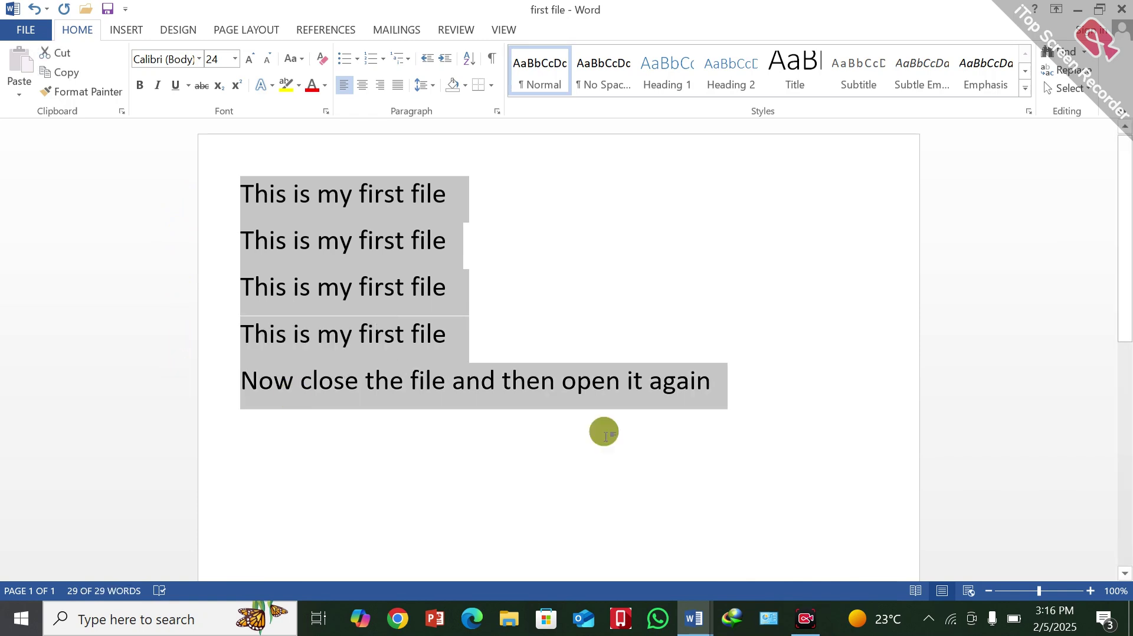
Select the first line, the second line and the first three lines in turn, clearing the selection after each demonstration
{"action": "left_click", "coordinate": [201, 203]}
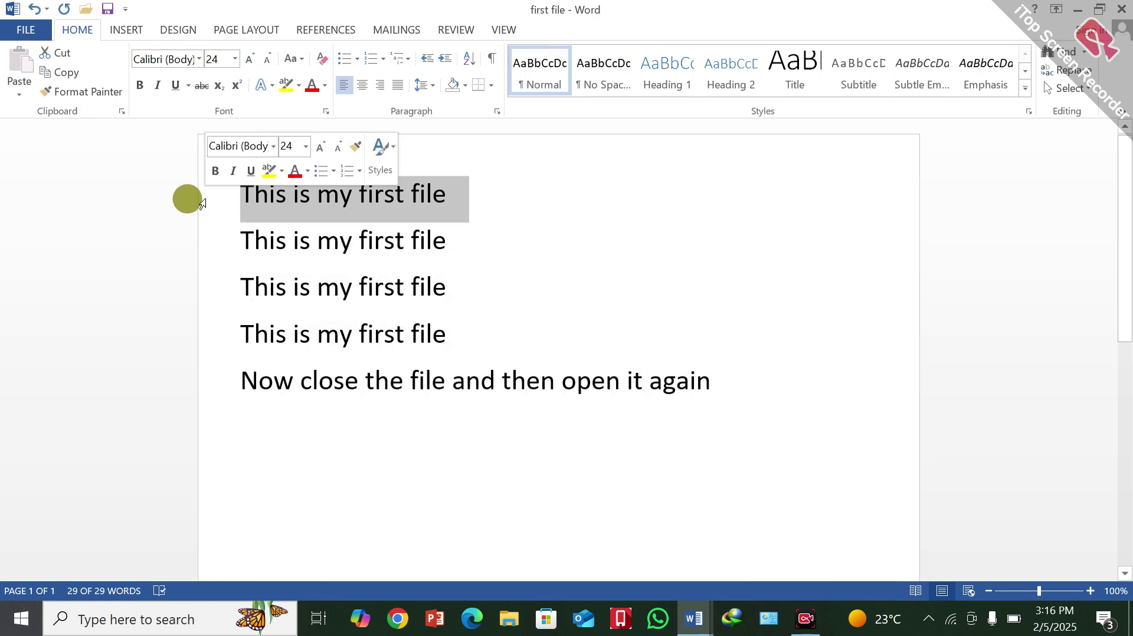
{"action": "left_click", "coordinate": [194, 243]}
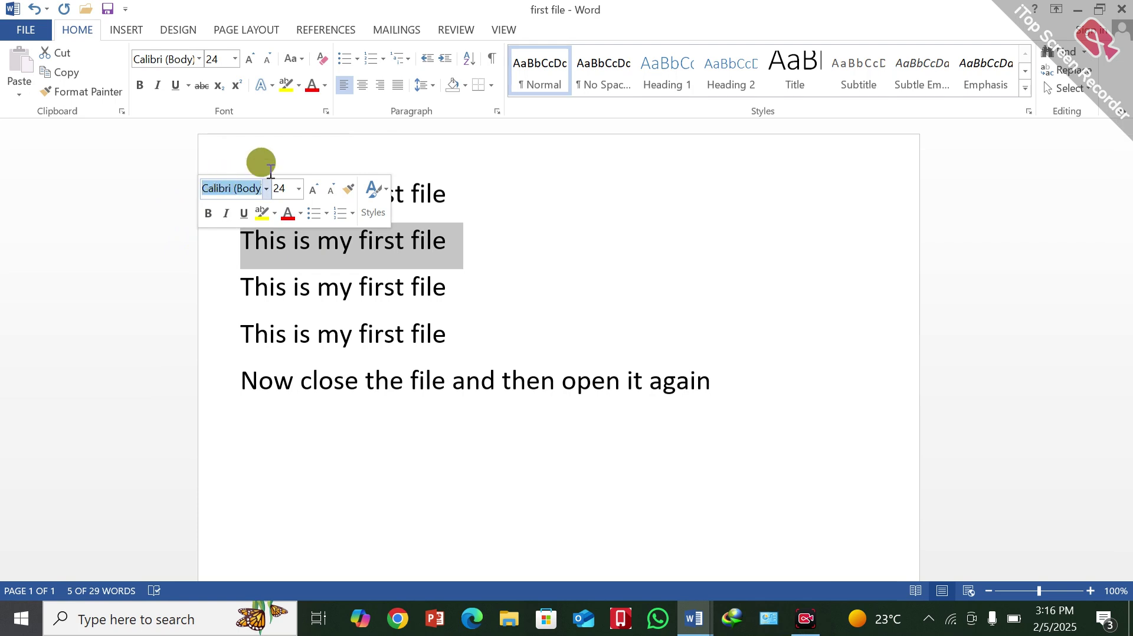
{"action": "left_click", "coordinate": [480, 161]}
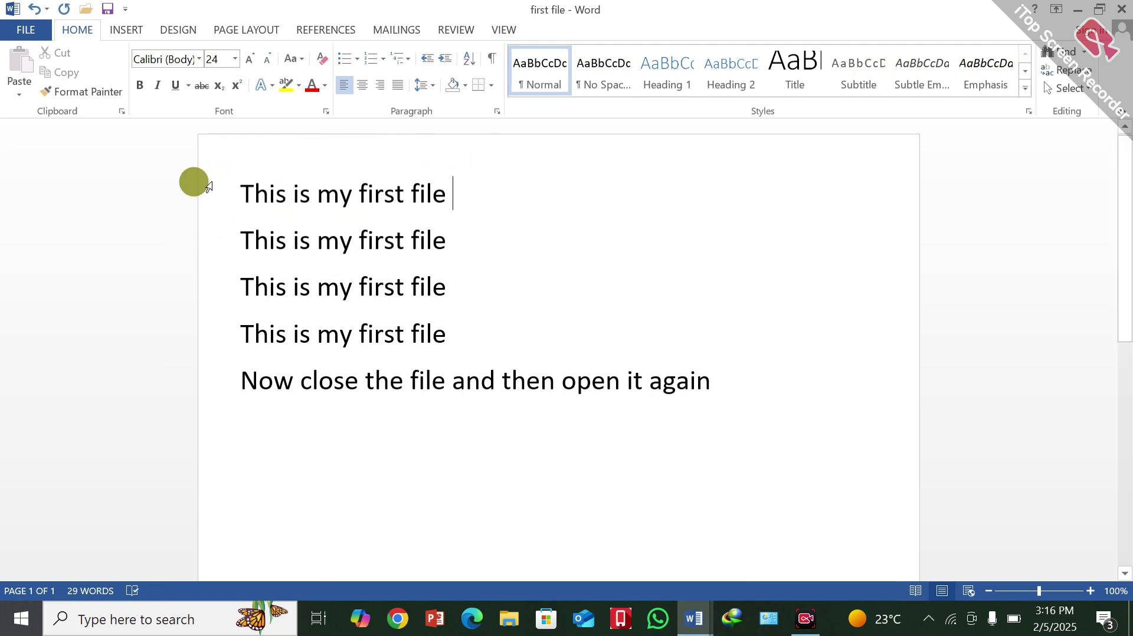
{"action": "left_click_drag", "start_coordinate": [206, 185], "coordinate": [182, 283]}
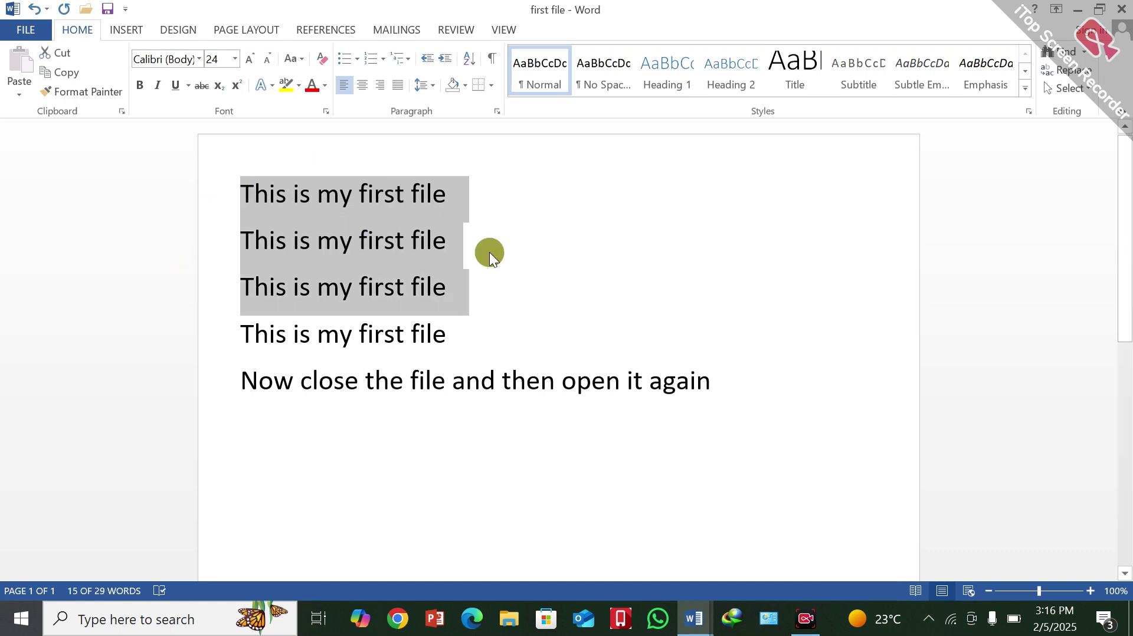
{"action": "left_click", "coordinate": [528, 270]}
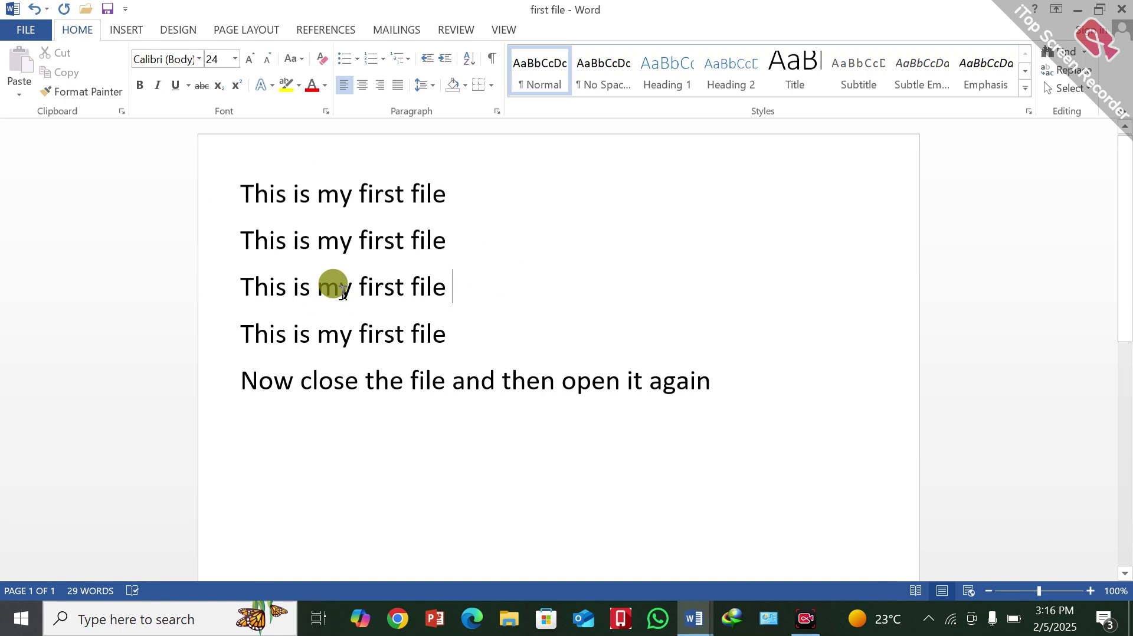
Select the word "my" in the third line, and the letters "his" of "This" in the first line
{"action": "left_click_drag", "start_coordinate": [354, 292], "coordinate": [308, 291]}
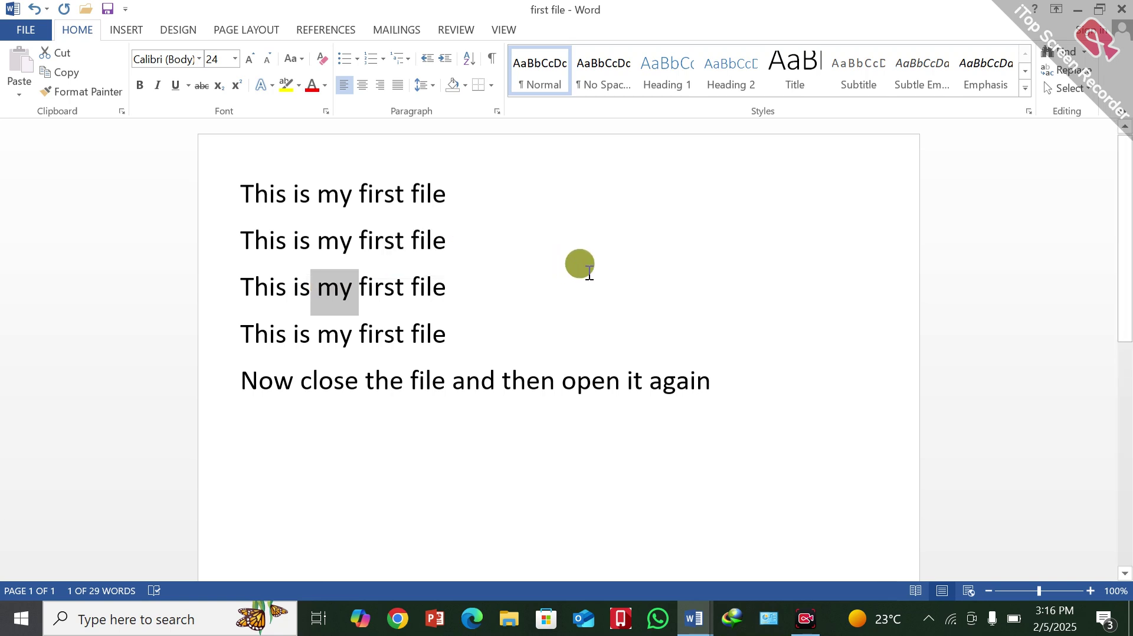
{"action": "left_click", "coordinate": [616, 270]}
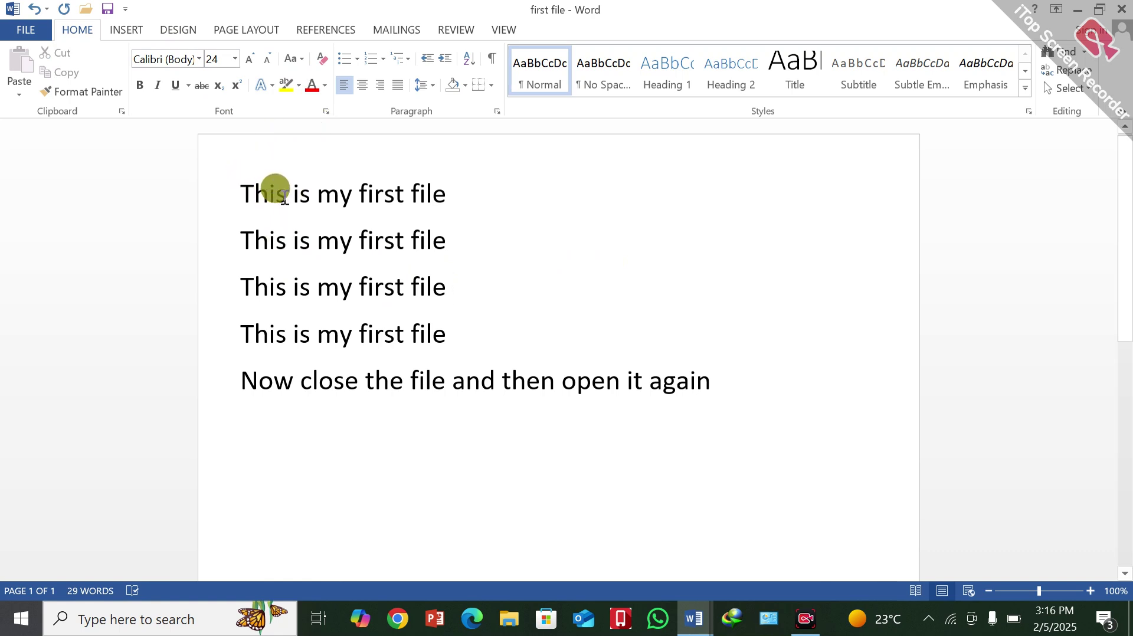
{"action": "left_click_drag", "start_coordinate": [287, 191], "coordinate": [248, 198]}
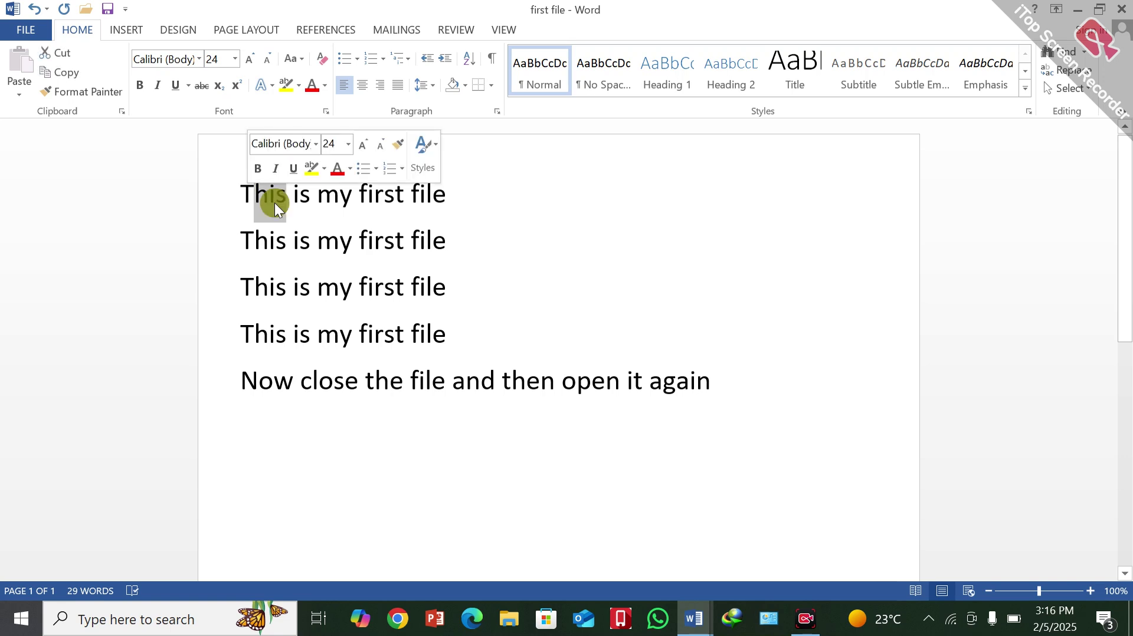
Replace the trailing space after "file" in the first line with "2"
{"action": "left_click", "coordinate": [455, 195]}
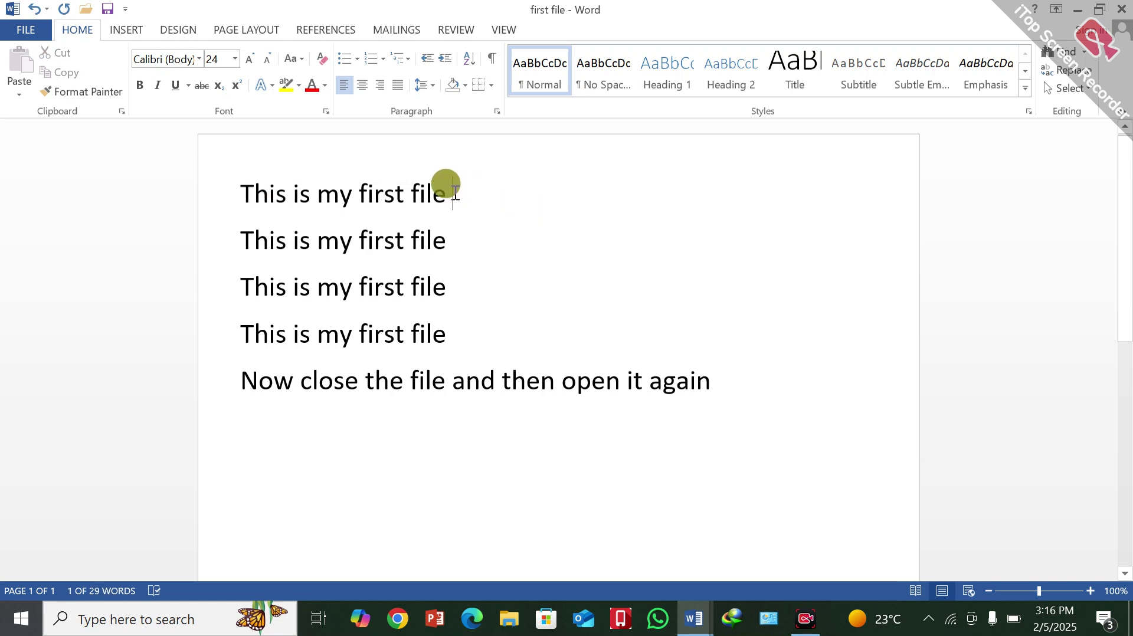
{"action": "key", "text": "BackSpace"}
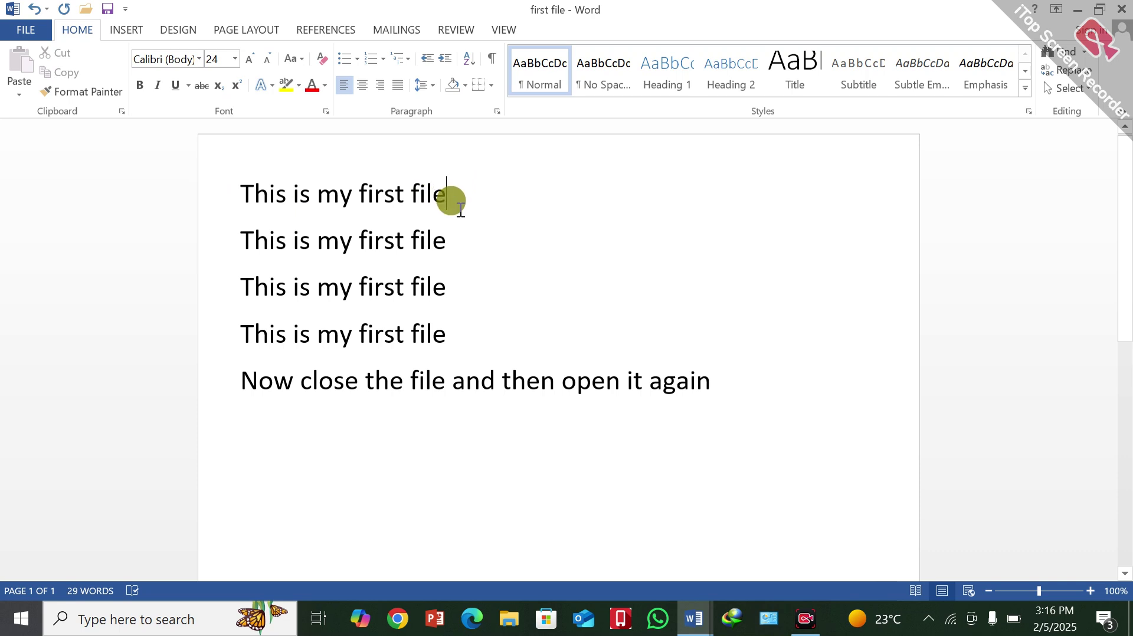
{"action": "type", "text": "2"}
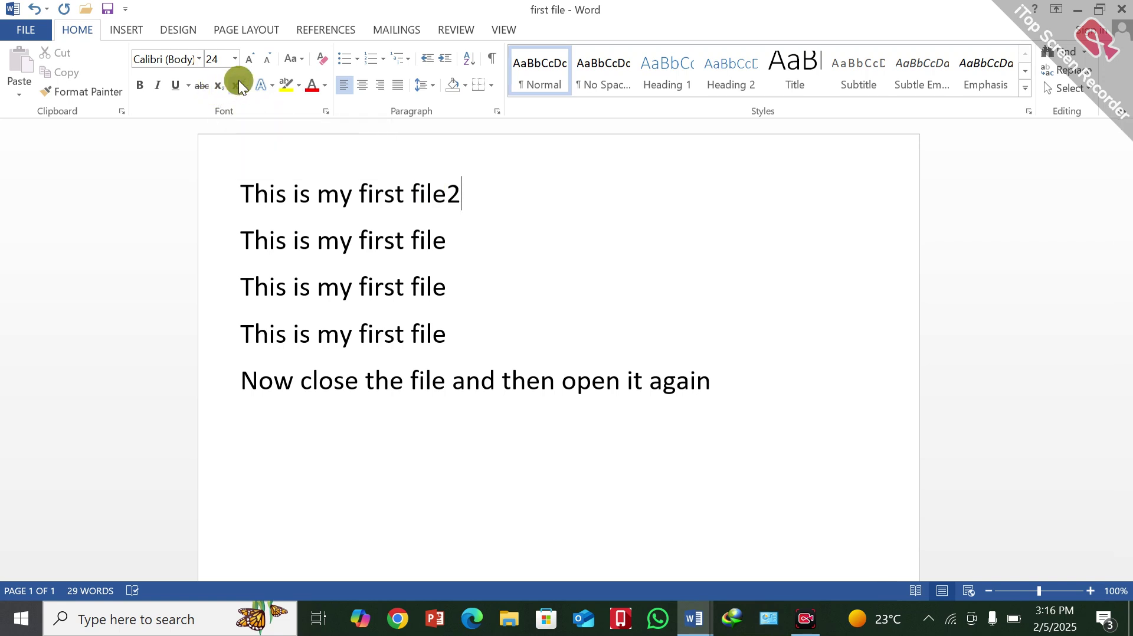
Format "file2" in the first line as subscript, and switch it to superscript
{"action": "left_click_drag", "start_coordinate": [470, 190], "coordinate": [415, 203]}
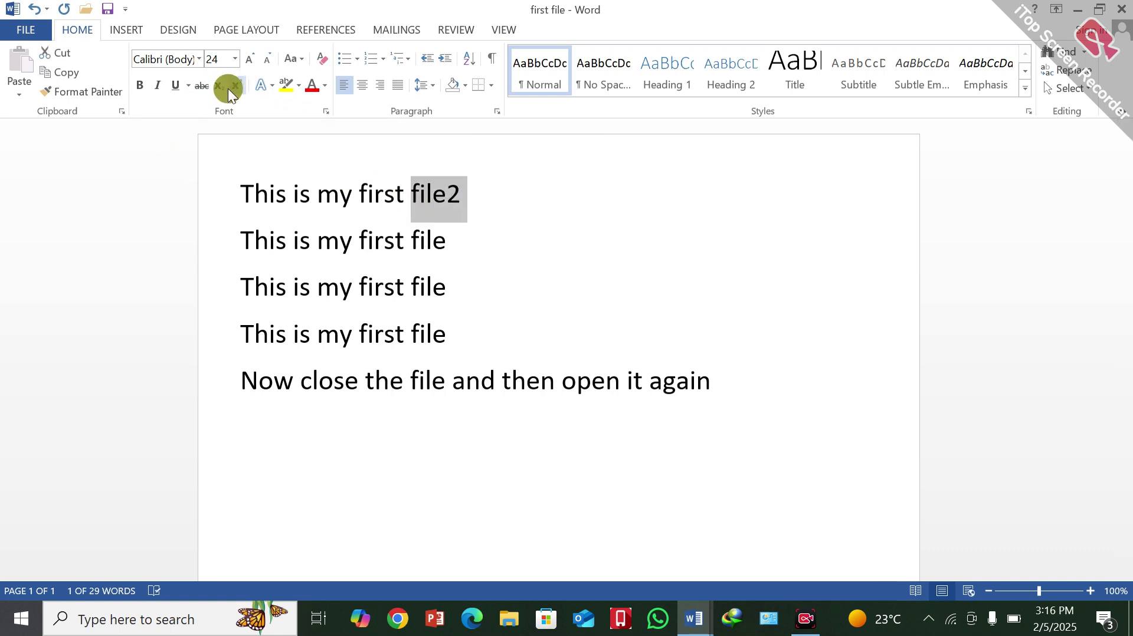
{"action": "left_click", "coordinate": [221, 87]}
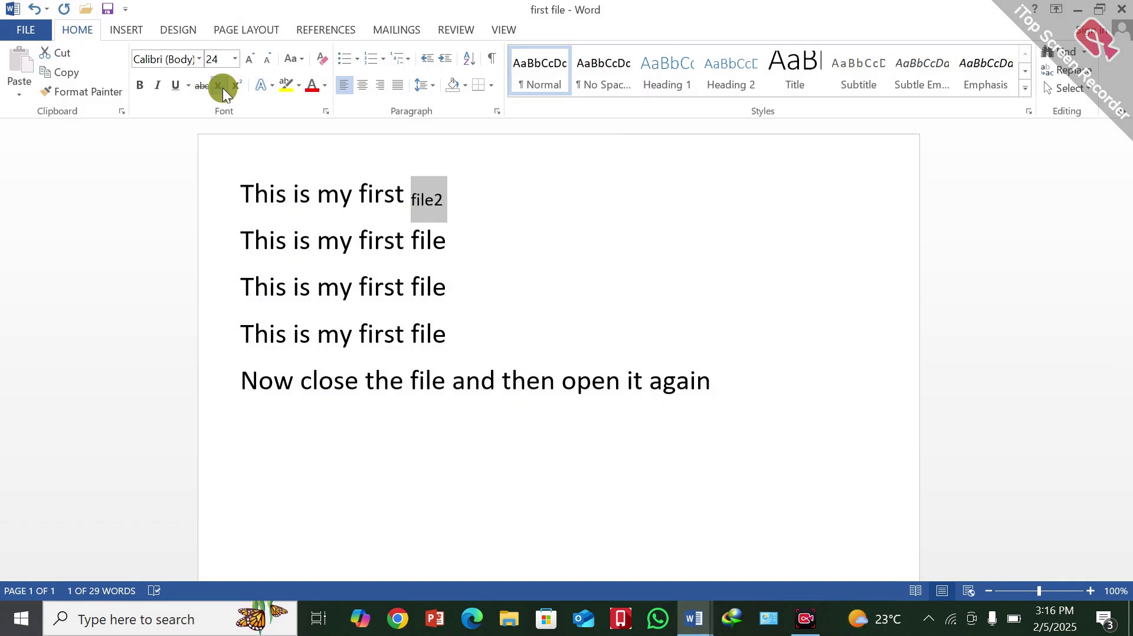
{"action": "left_click", "coordinate": [238, 83]}
{"action": "left_click", "coordinate": [466, 185]}
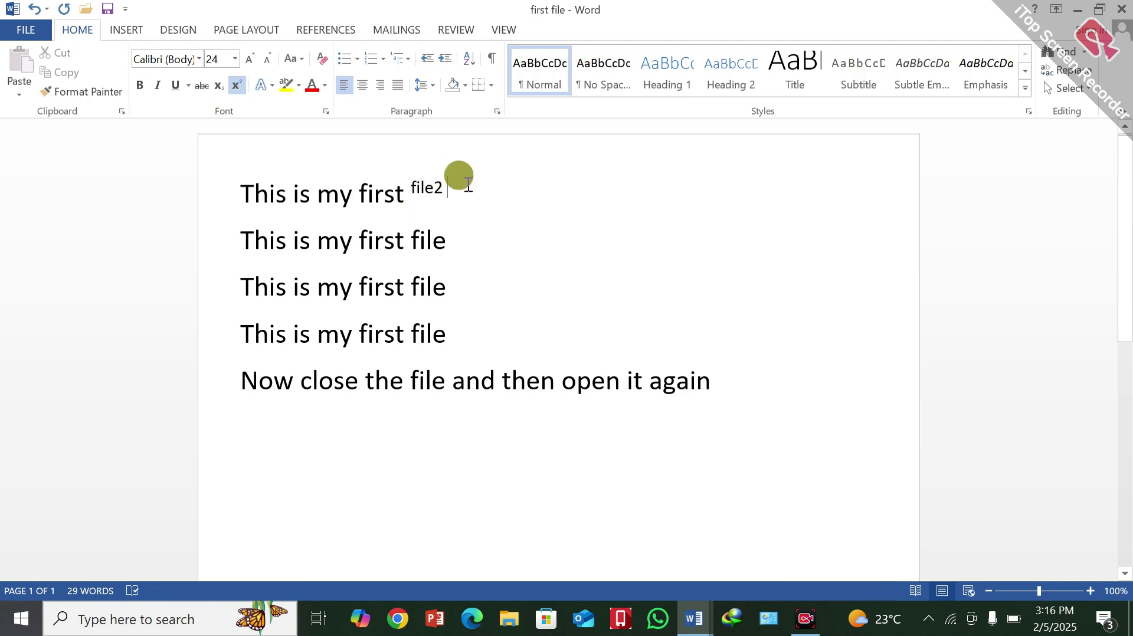
Undo the superscript and subscript formatting of "file2" and deselect the word
{"action": "key", "text": "ctrl+z"}
{"action": "key", "text": "ctrl+z"}
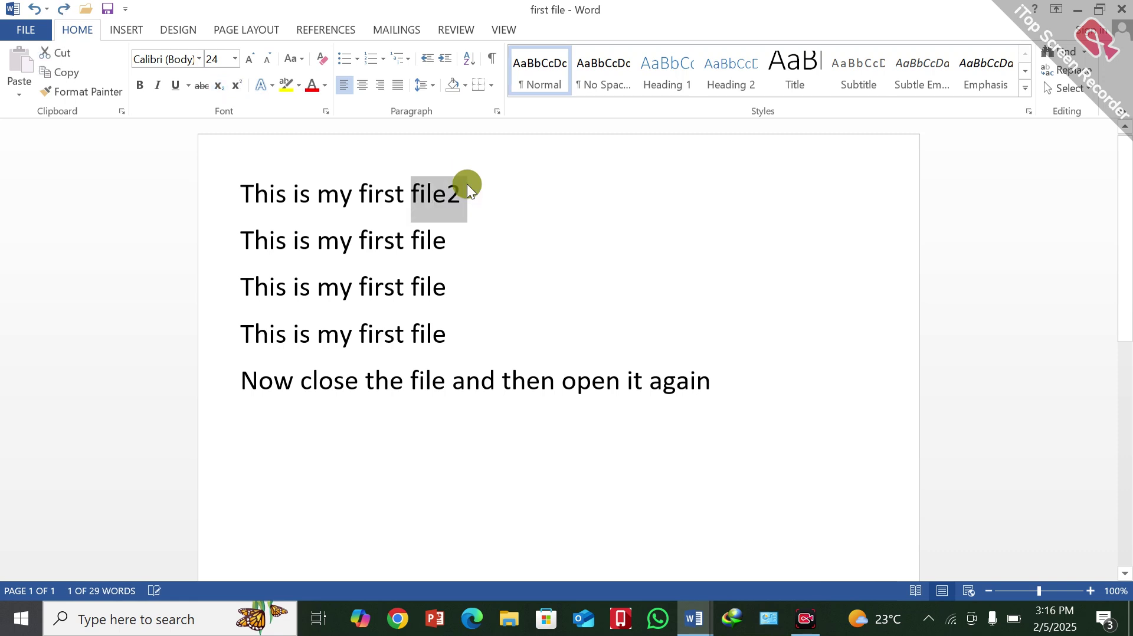
{"action": "left_click", "coordinate": [462, 185]}
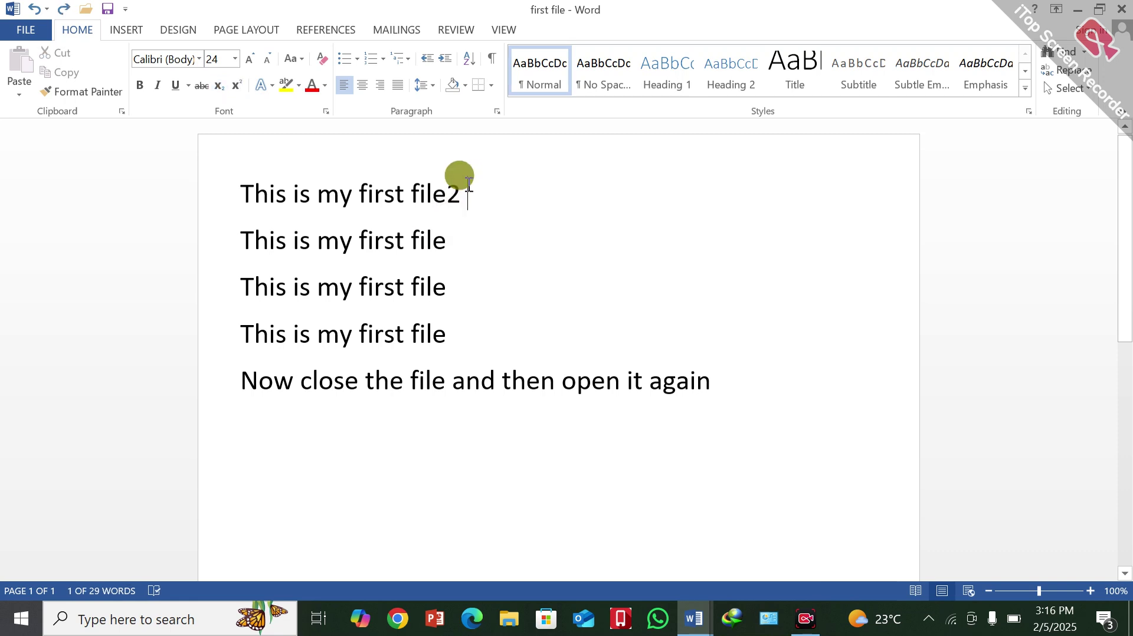
Delete the "2" at the end of the first line and enter "2" again
{"action": "left_click_drag", "start_coordinate": [459, 185], "coordinate": [448, 188]}
{"action": "key", "text": "Delete"}
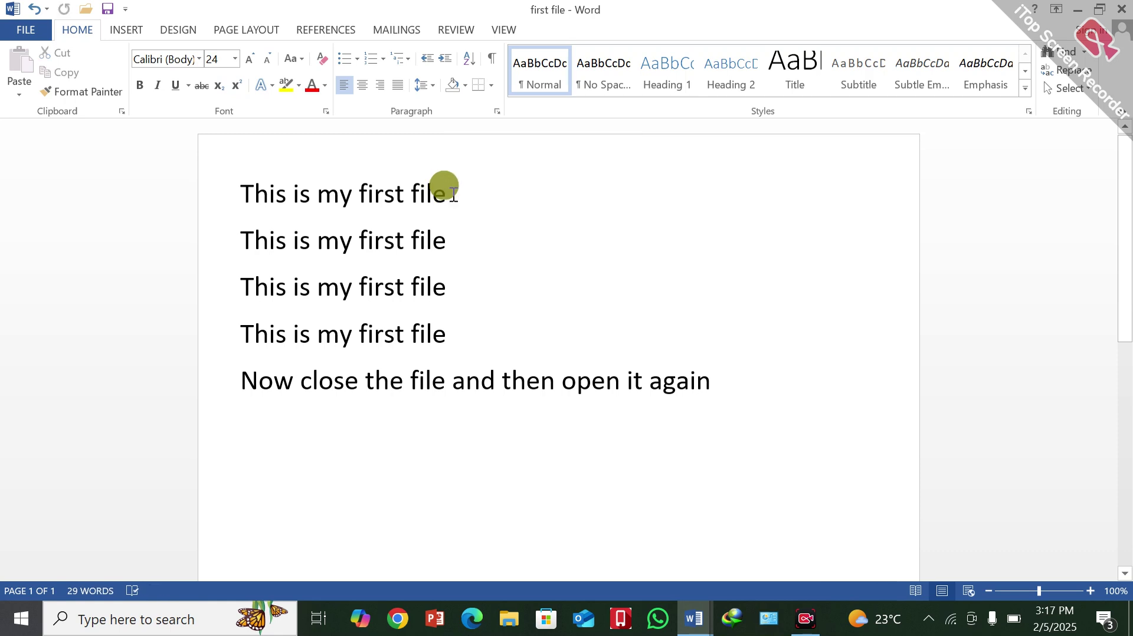
{"action": "type", "text": "2"}
Format only the "2" after "file" in the first line as superscript, and change it to subscript
{"action": "key", "text": "shift+Left"}
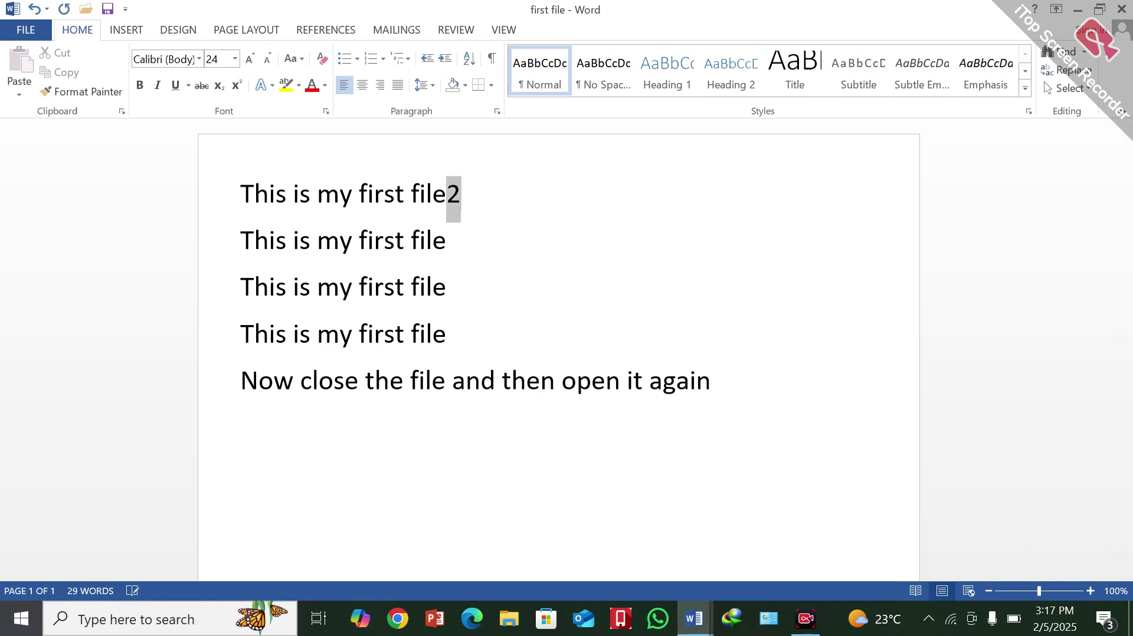
{"action": "key", "text": "shift+Left"}
{"action": "key", "text": "shift+Right"}
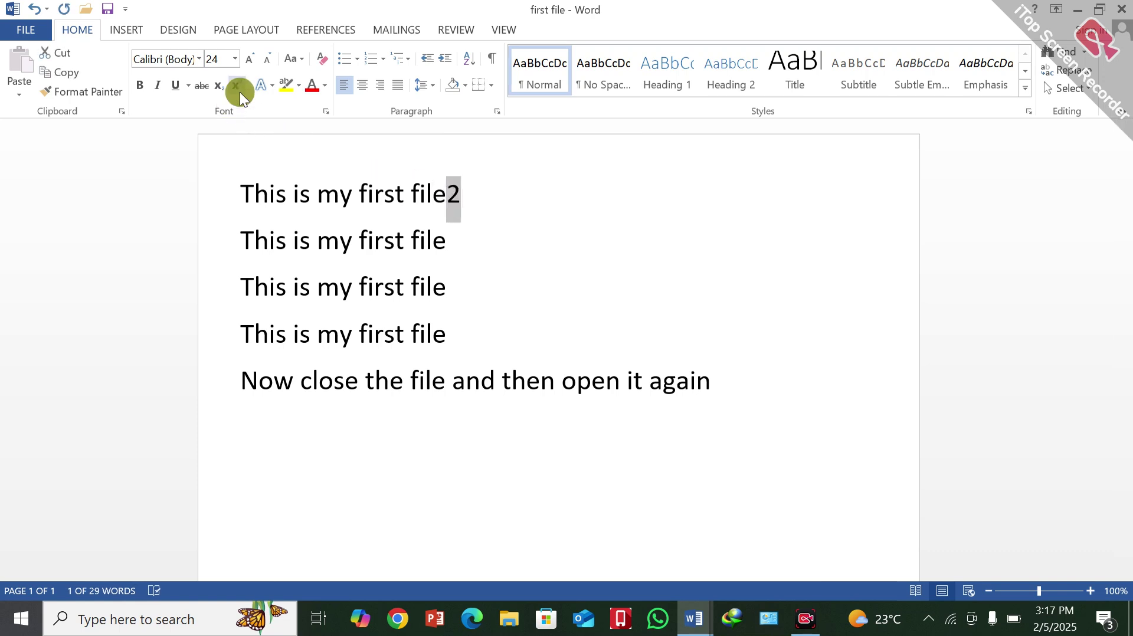
{"action": "left_click", "coordinate": [239, 86]}
{"action": "left_click", "coordinate": [220, 84]}
{"action": "left_click", "coordinate": [549, 182]}
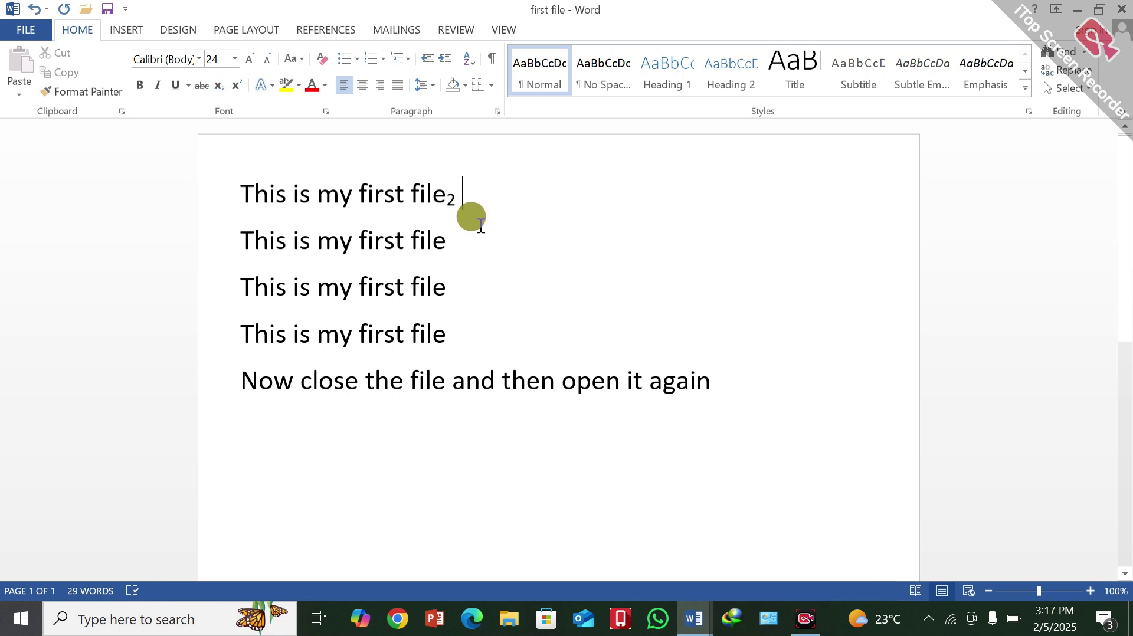
Delete the subscript "2" from the end of the first line
{"action": "left_click", "coordinate": [450, 210]}
{"action": "key", "text": "BackSpace"}
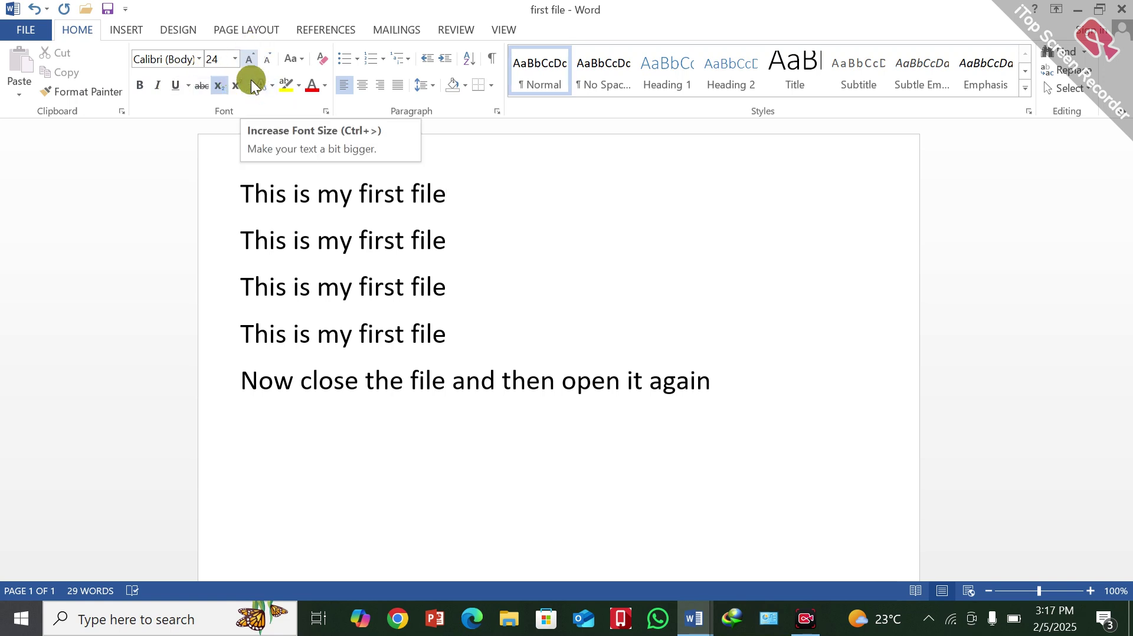
Increase the font size of the entire first line to 36 in three increments
{"action": "left_click", "coordinate": [222, 202]}
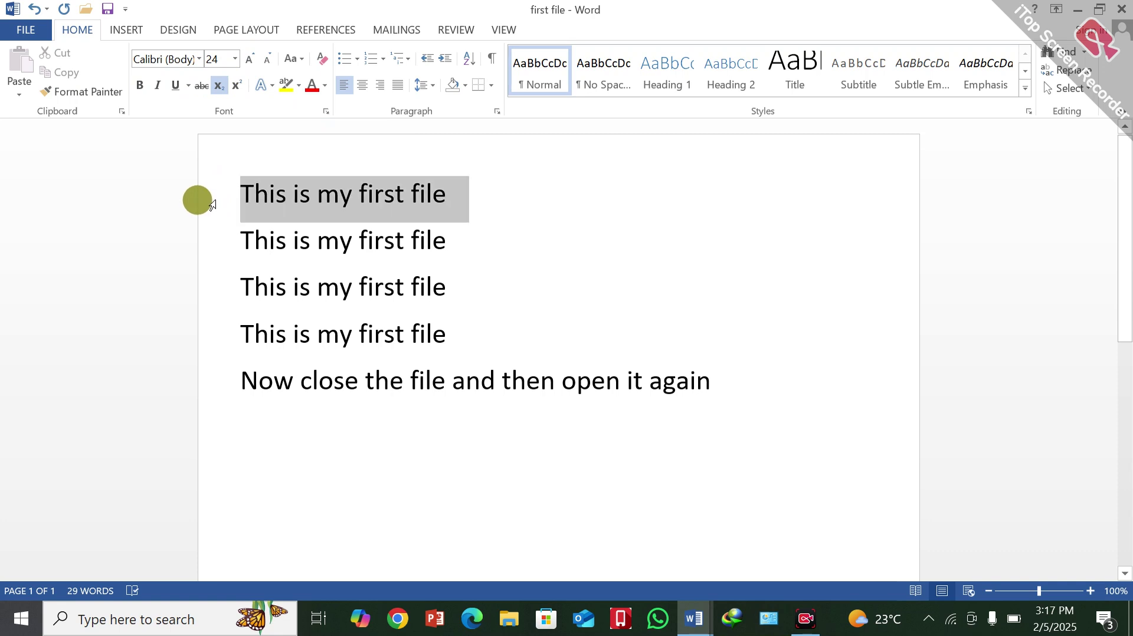
{"action": "left_click", "coordinate": [256, 54]}
{"action": "left_click", "coordinate": [256, 54]}
{"action": "left_click", "coordinate": [257, 54]}
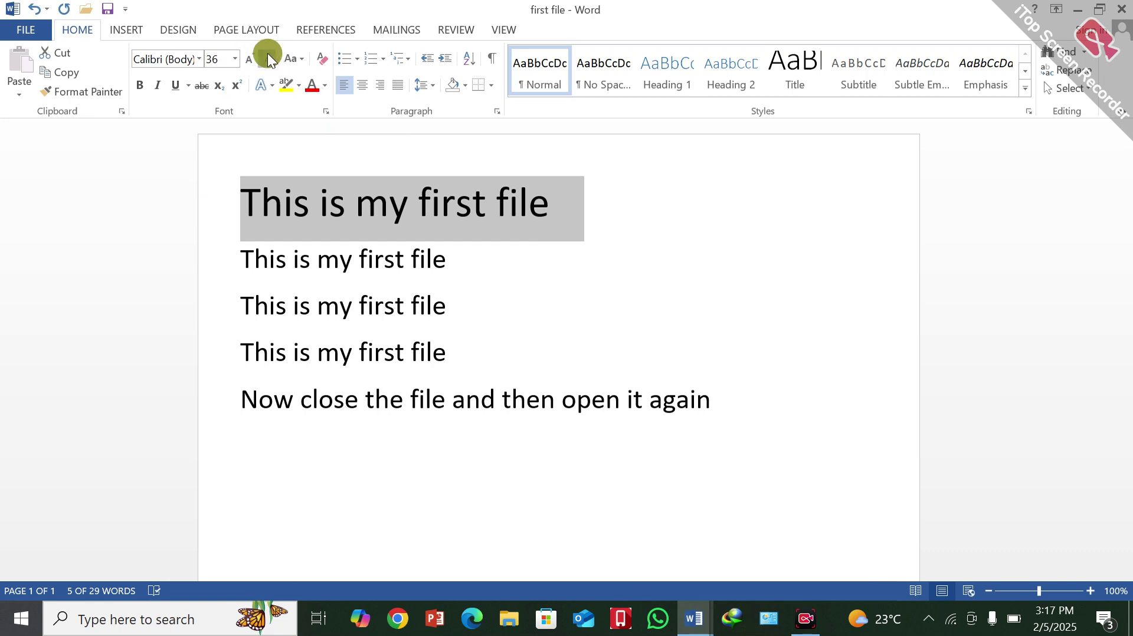
Decrease the first line's font size back to 24 in three decrements
{"action": "left_click", "coordinate": [267, 55]}
{"action": "left_click", "coordinate": [268, 54]}
{"action": "left_click", "coordinate": [267, 57]}
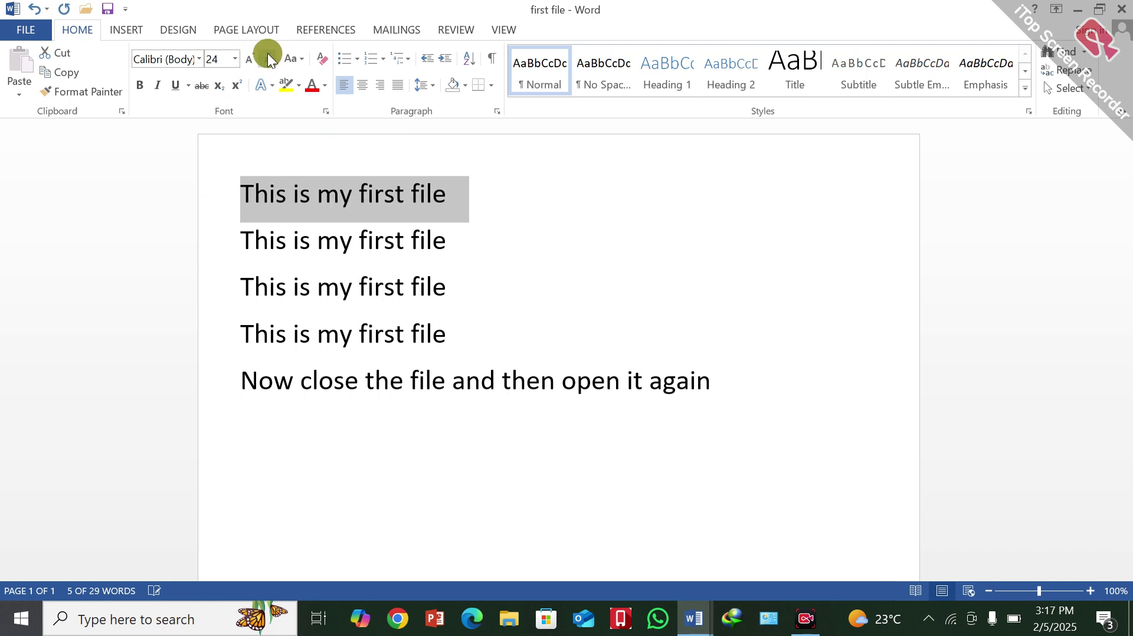
Apply Sentence case to the first line, and change it to lowercase
{"action": "left_click", "coordinate": [302, 60]}
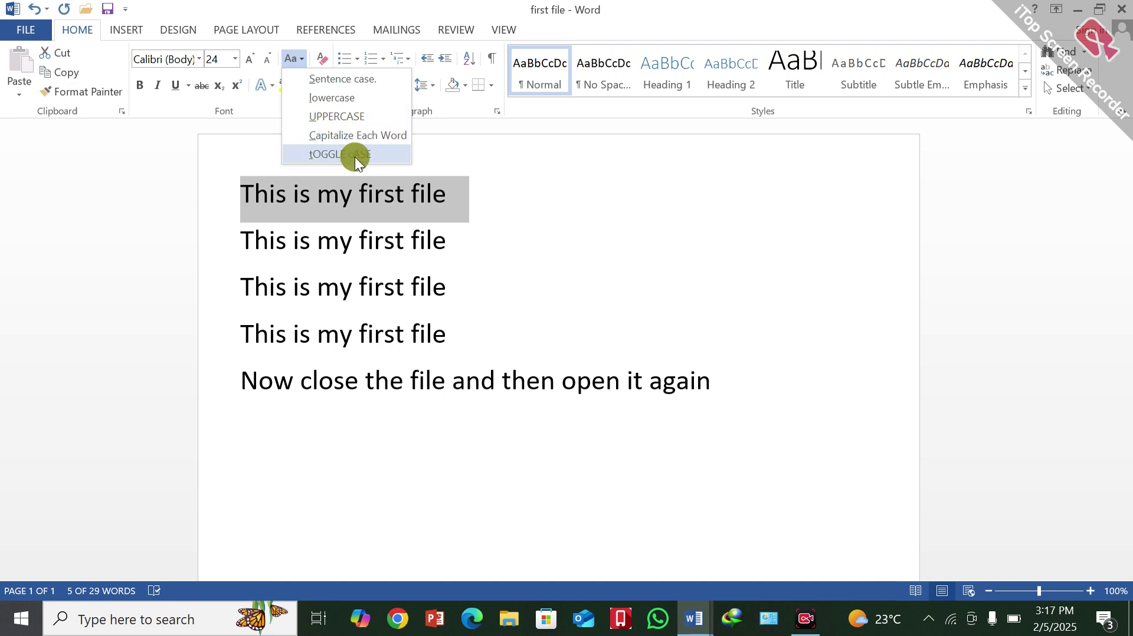
{"action": "left_click", "coordinate": [329, 76]}
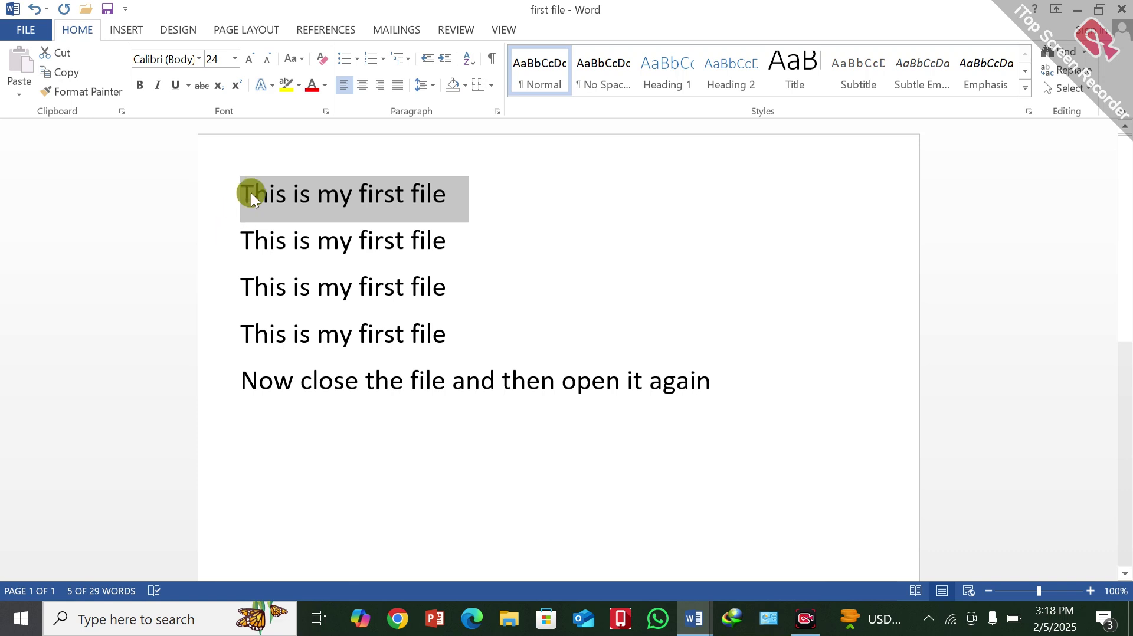
{"action": "left_click", "coordinate": [298, 54]}
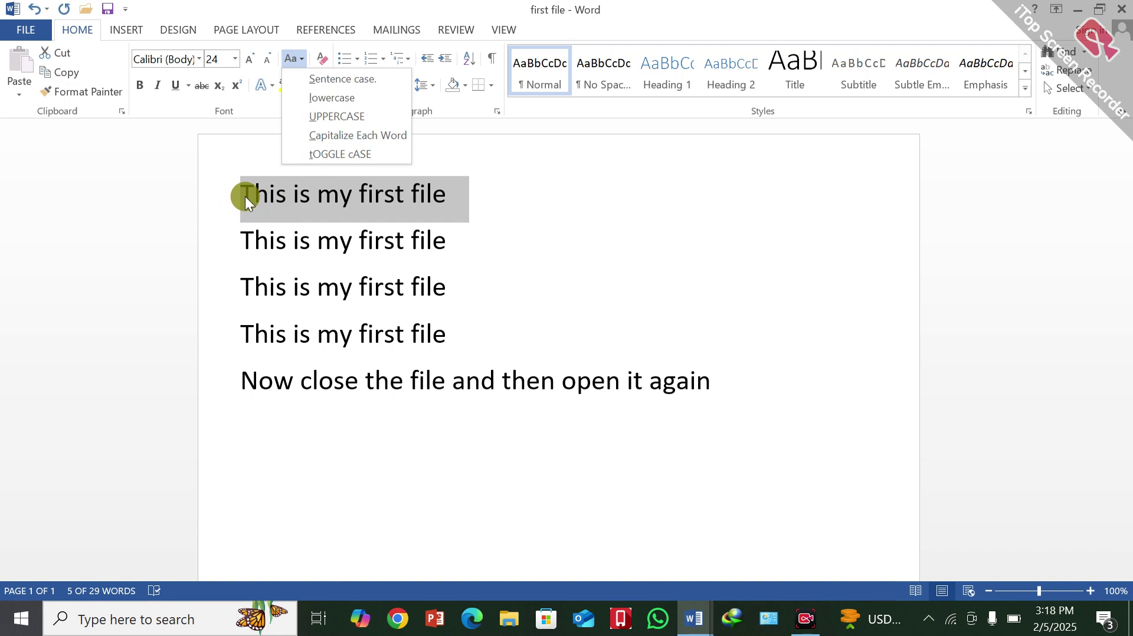
{"action": "left_click", "coordinate": [323, 97]}
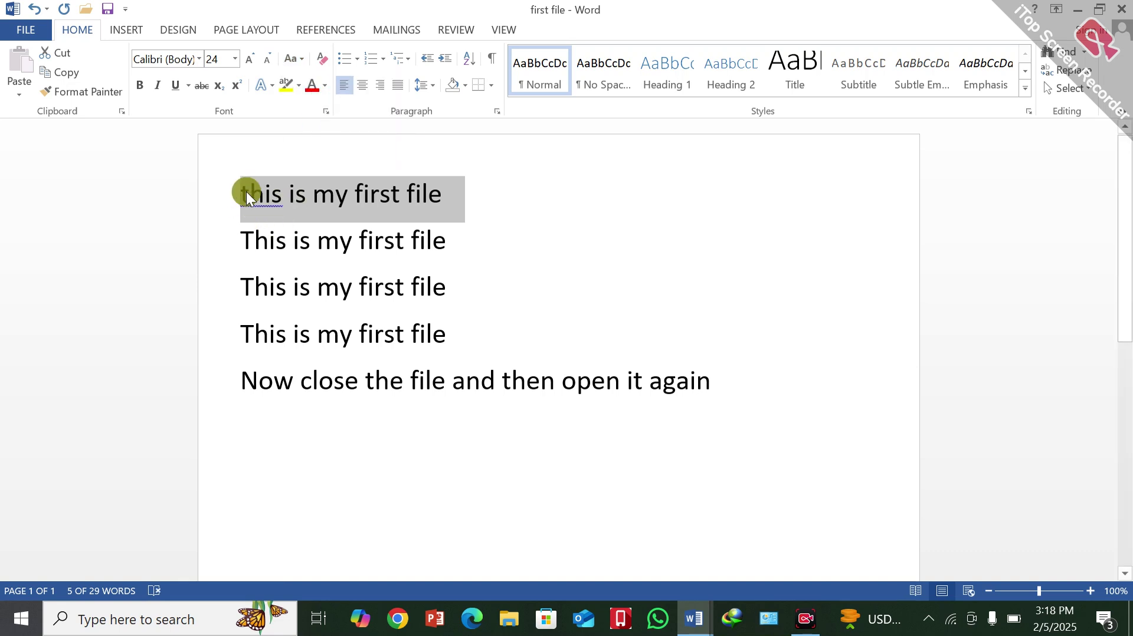
Change the first line to UPPERCASE
{"action": "left_click", "coordinate": [301, 59]}
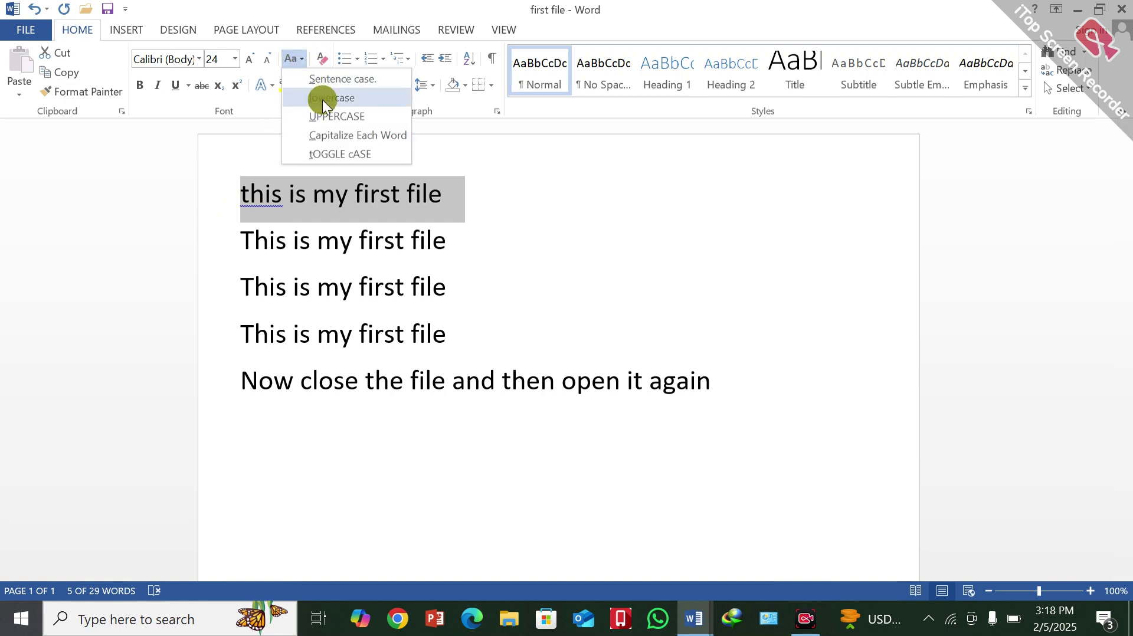
{"action": "left_click", "coordinate": [320, 117]}
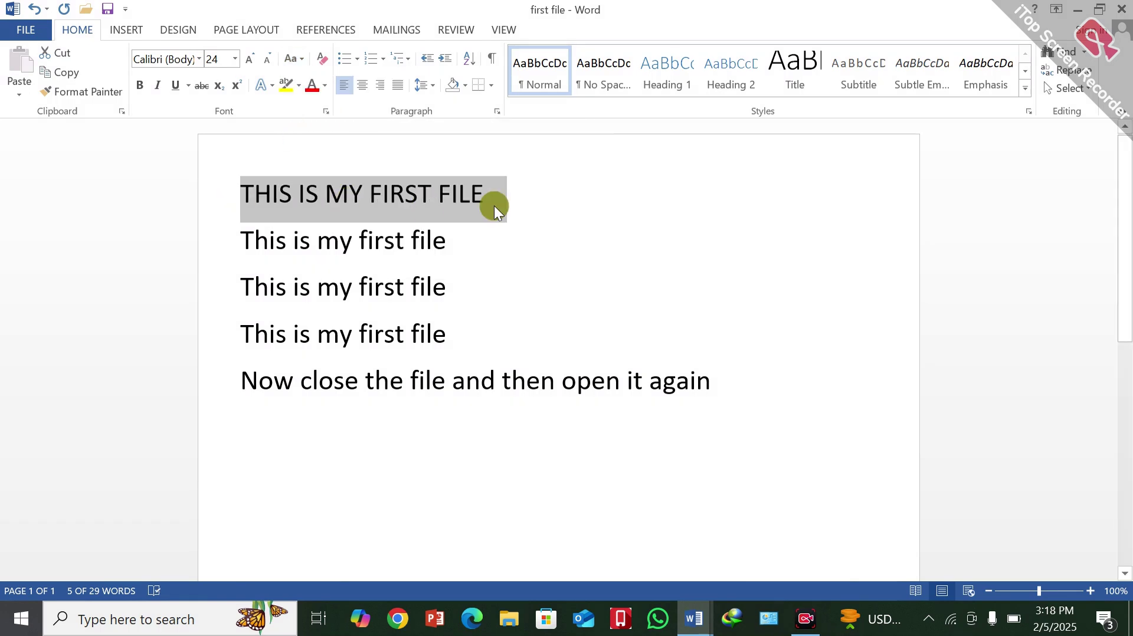
Apply Capitalize Each Word to the first line, and change it to tOGGLE cASE
{"action": "left_click", "coordinate": [299, 58]}
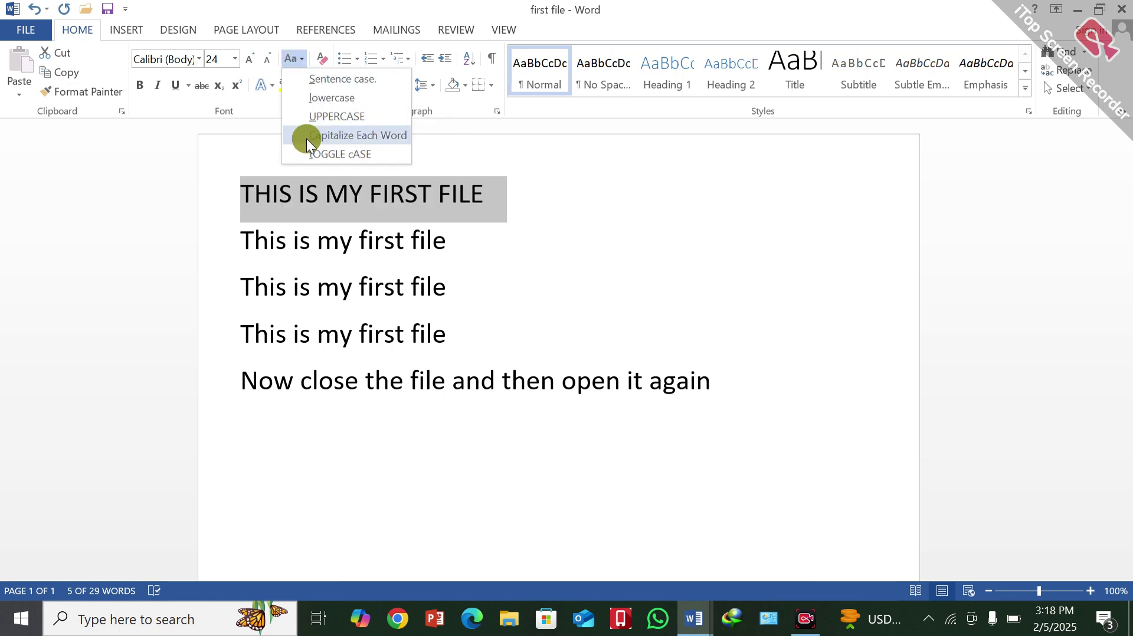
{"action": "left_click", "coordinate": [355, 137]}
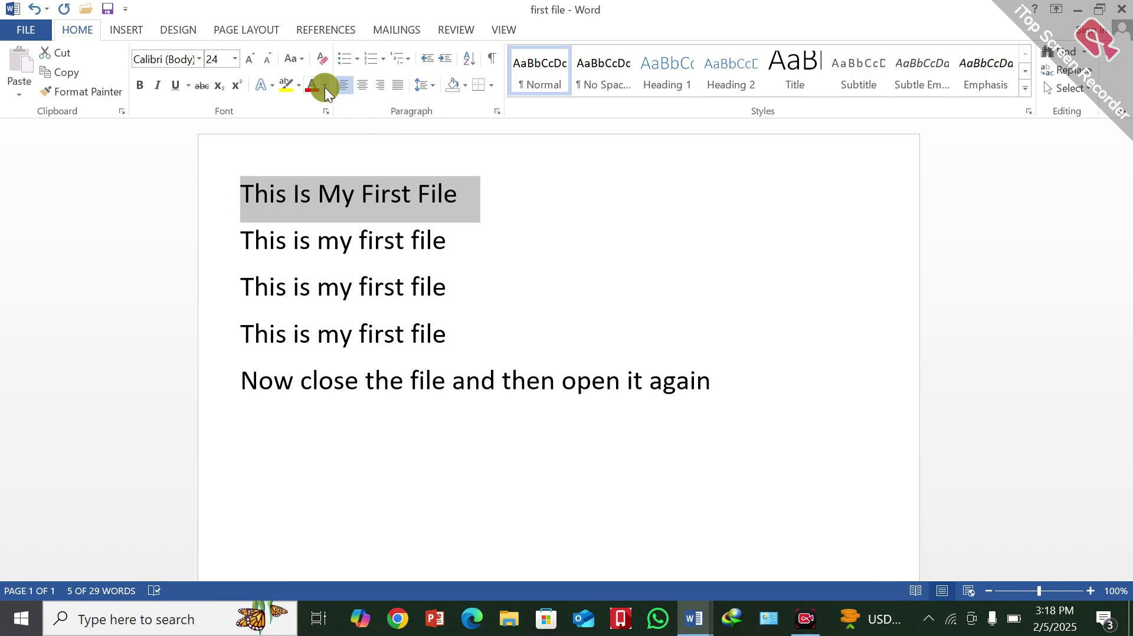
{"action": "left_click", "coordinate": [300, 61]}
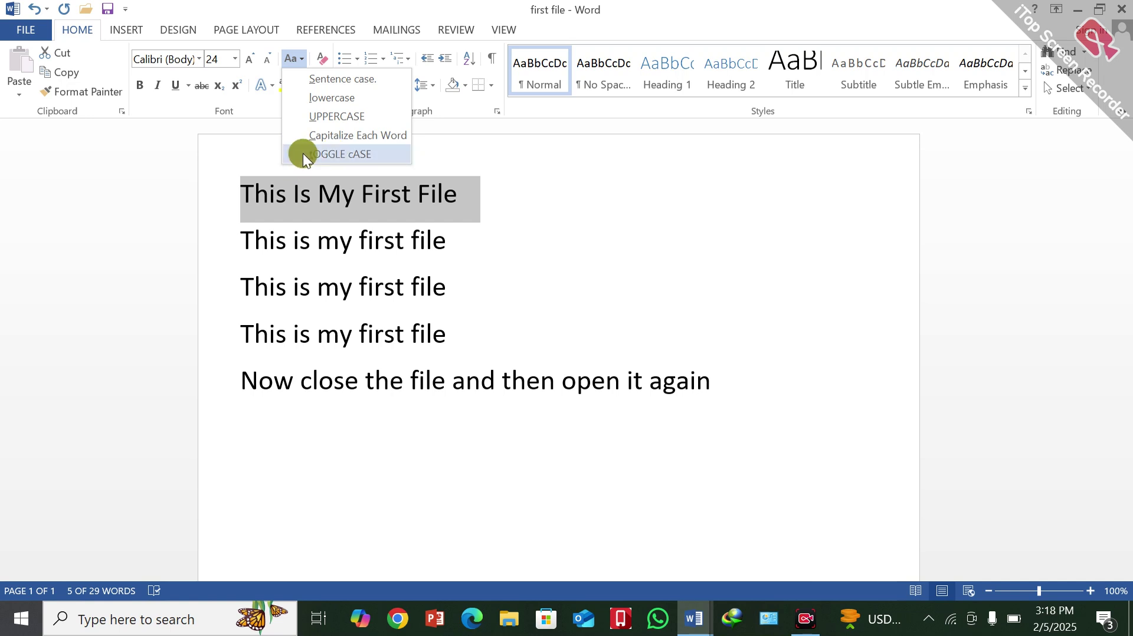
{"action": "left_click", "coordinate": [344, 154]}
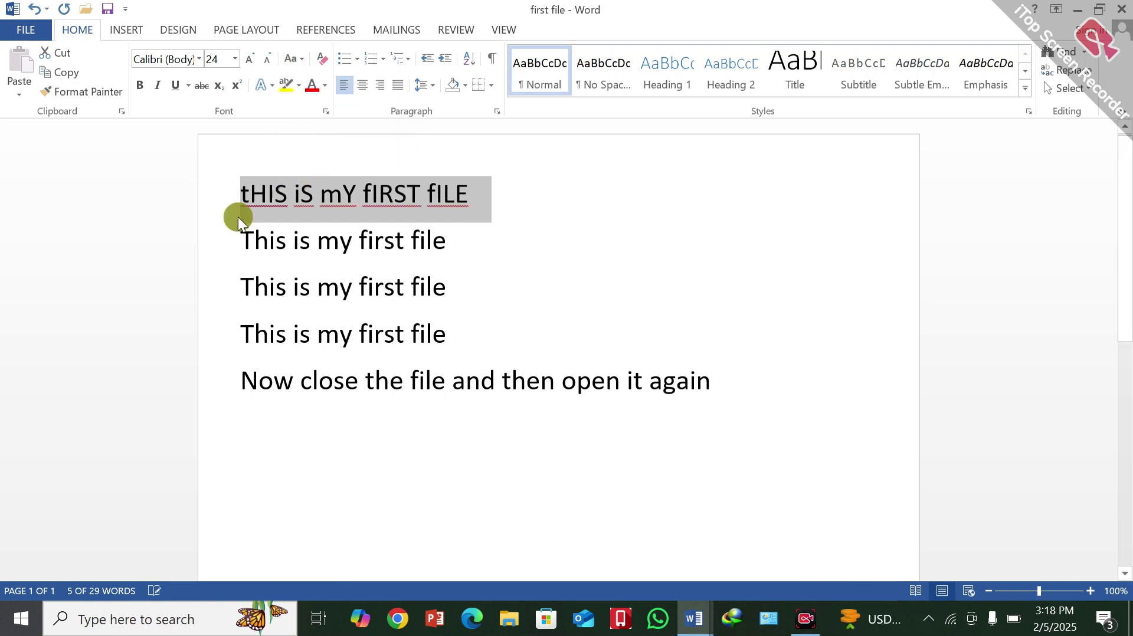
Change the first line back to Sentence case and deselect it
{"action": "left_click", "coordinate": [303, 56]}
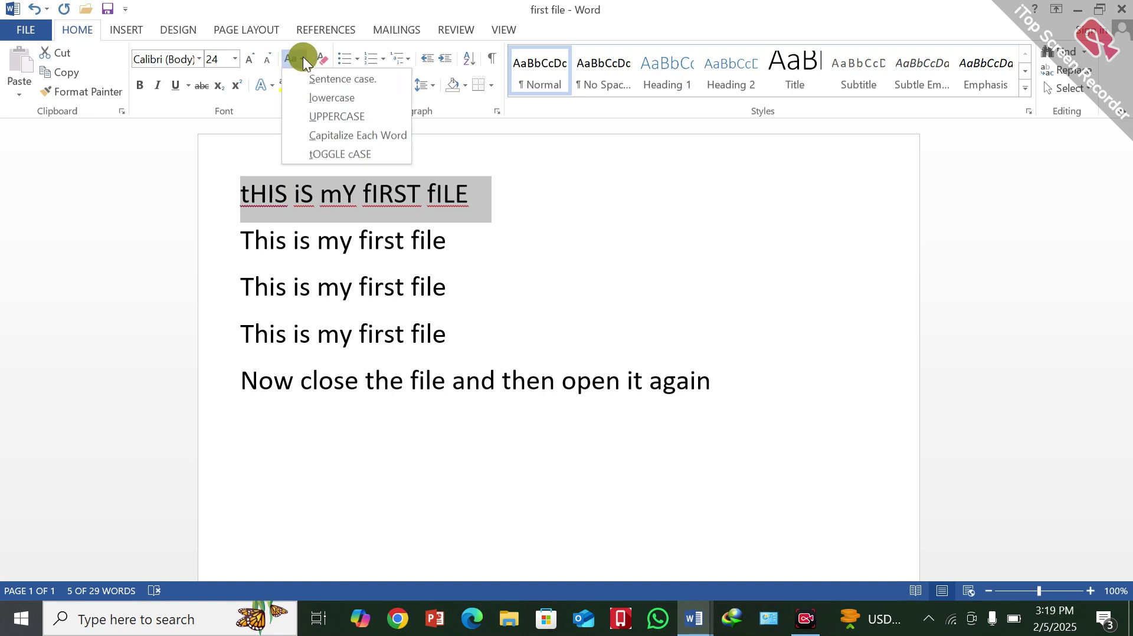
{"action": "left_click", "coordinate": [314, 80]}
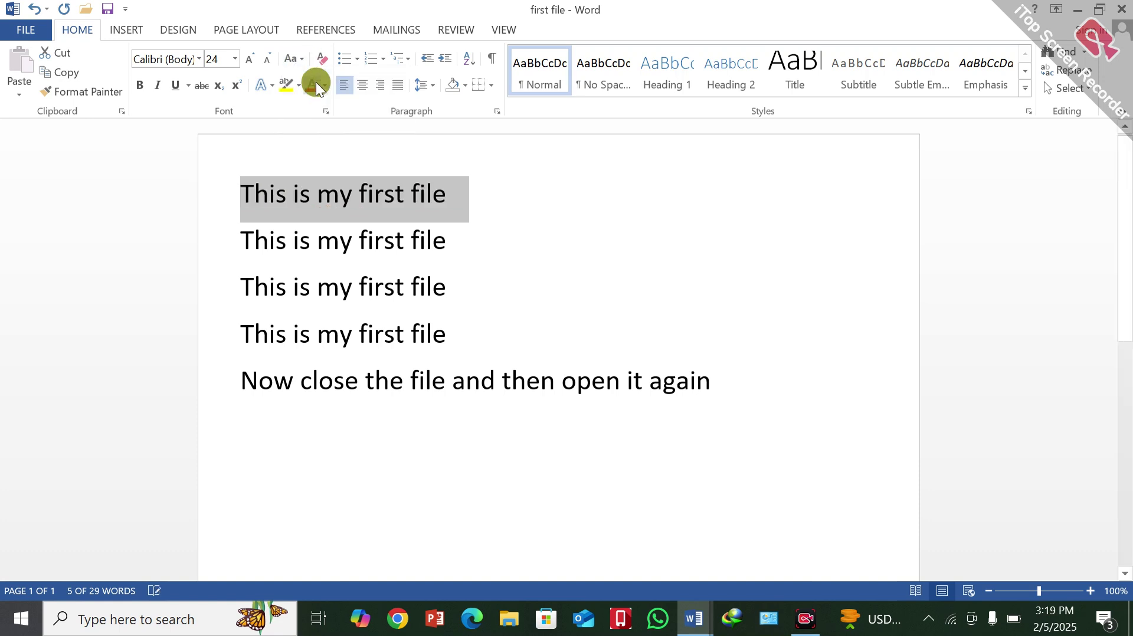
{"action": "left_click", "coordinate": [494, 268]}
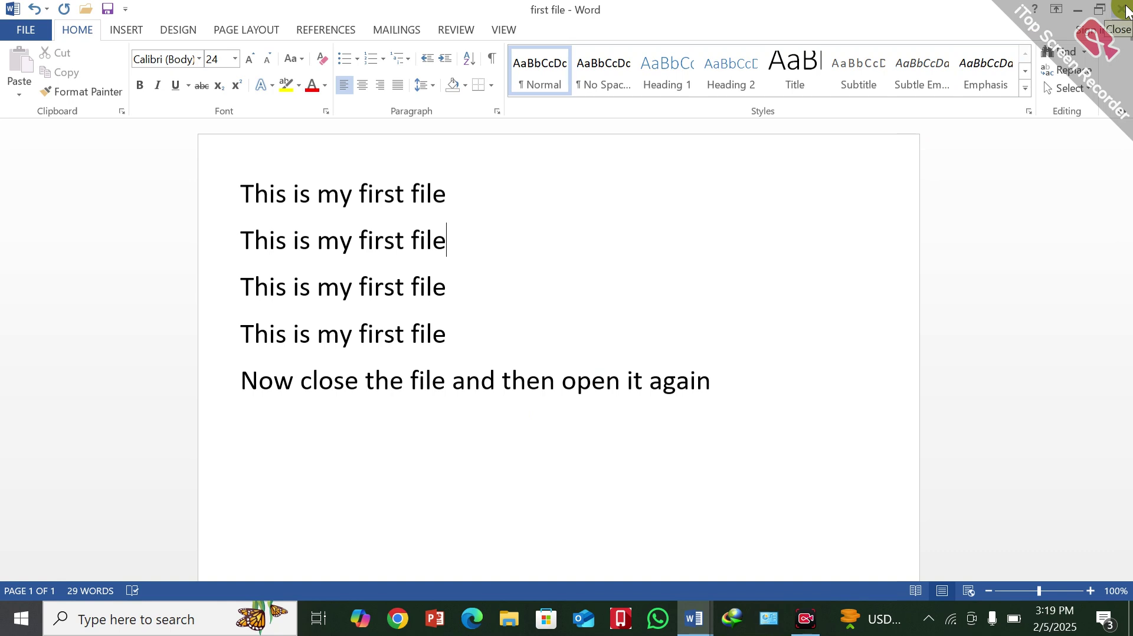
Close the "first file" document without saving its changes
{"action": "left_click", "coordinate": [1124, 9]}
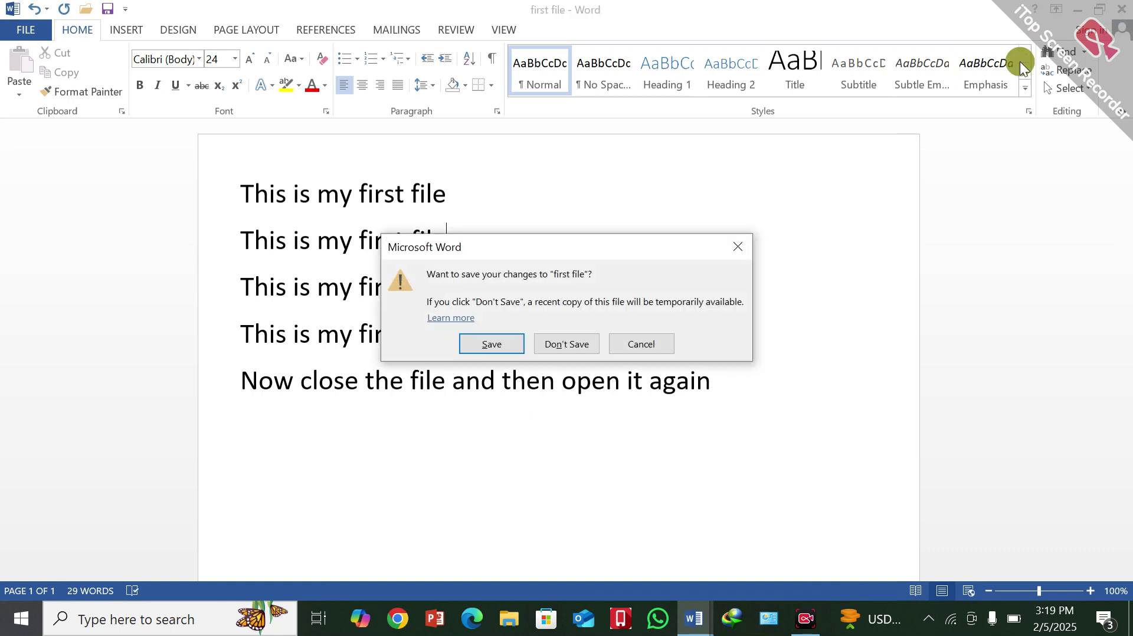
{"action": "left_click", "coordinate": [552, 345]}
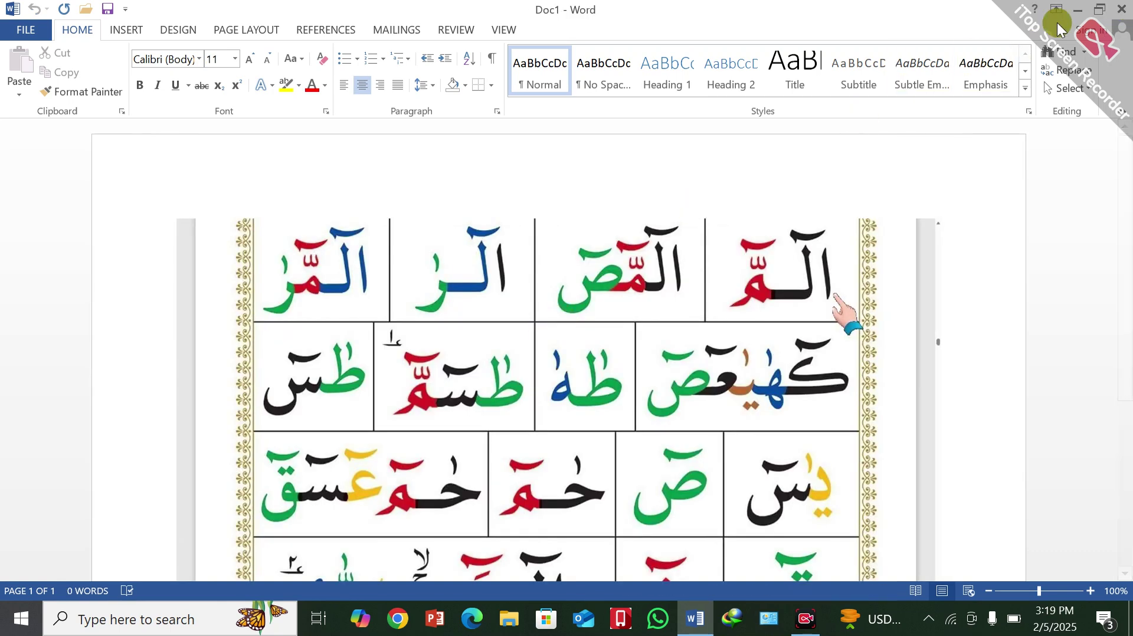